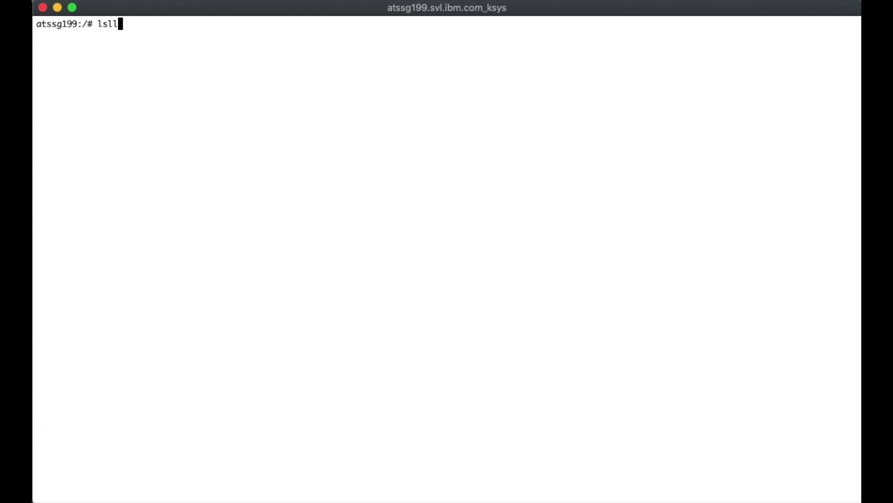
Correct the mistyped command name at the atssg199 root prompt
{"action": "key", "text": "BackSpace"}
List the ksys filesets with lslpp -l ksys*, checking level 1.4.0.1 COMMITTED, then enter more smit.log
{"action": "type", "text": "lpp -l ksys*"}
{"action": "key", "text": "Return"}
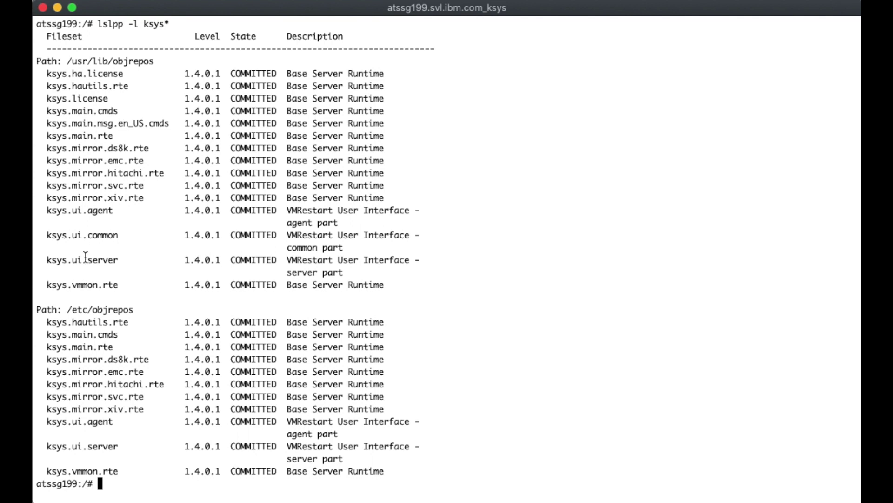
{"action": "left_click_drag", "start_coordinate": [48, 260], "coordinate": [410, 271]}
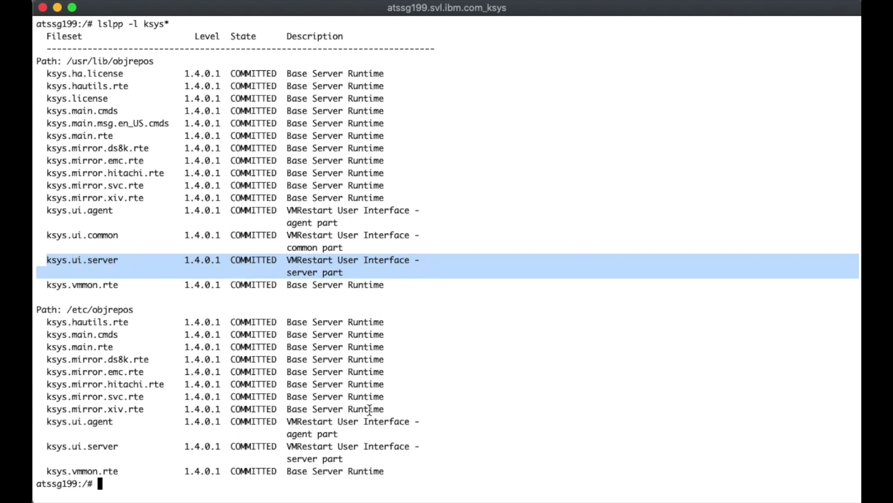
{"action": "left_click", "coordinate": [393, 457]}
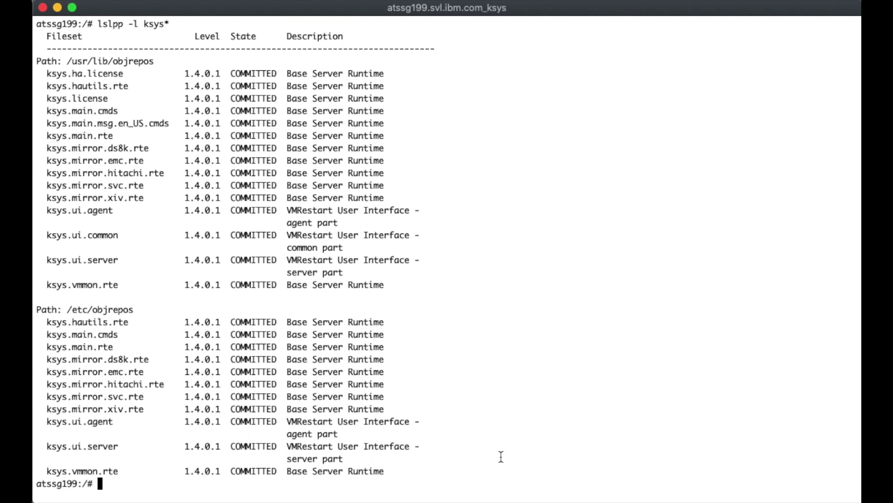
{"action": "type", "text": "more smit.log"}
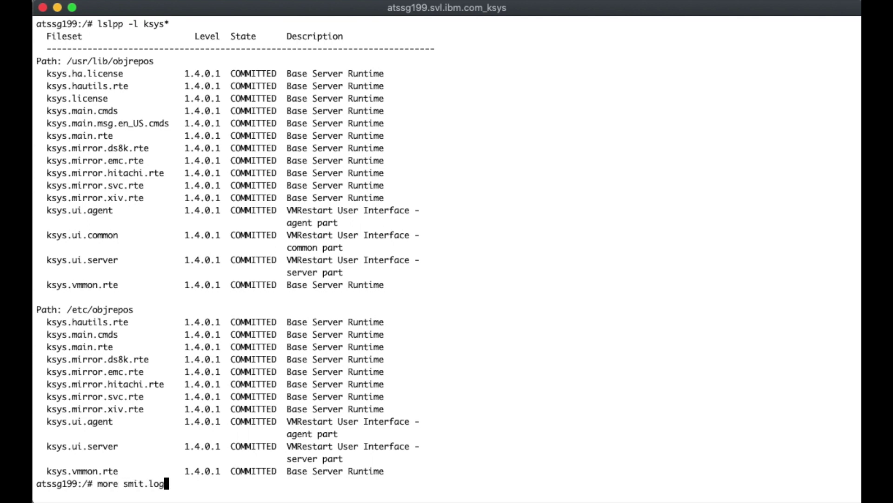
Open smit.log and search it for vmrui to find the GUI server install notice
{"action": "key", "text": "Return"}
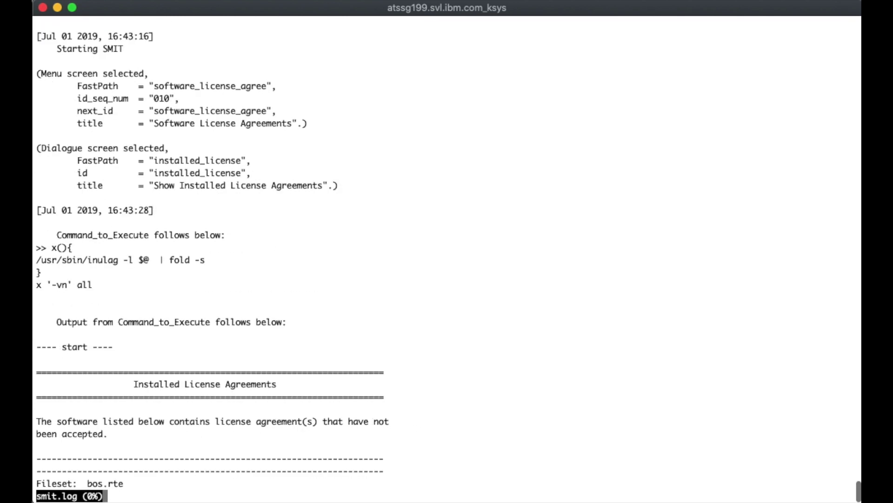
{"action": "type", "text": "/vmrui"}
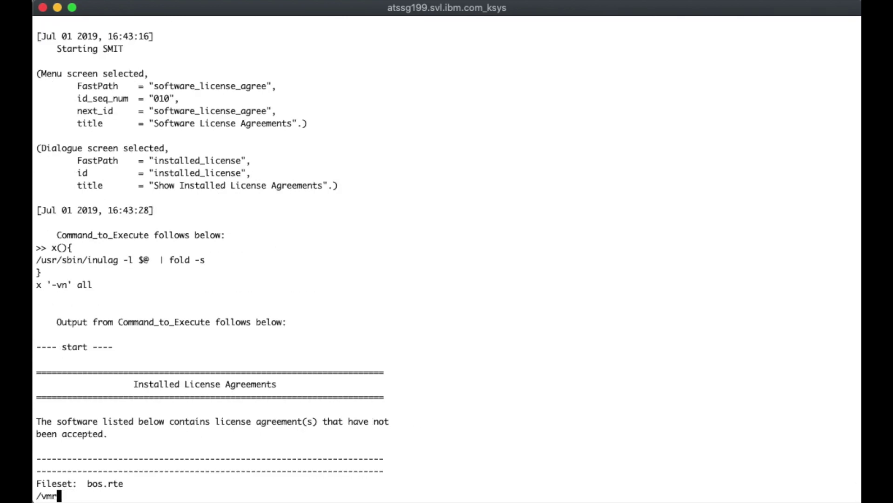
{"action": "key", "text": "Return"}
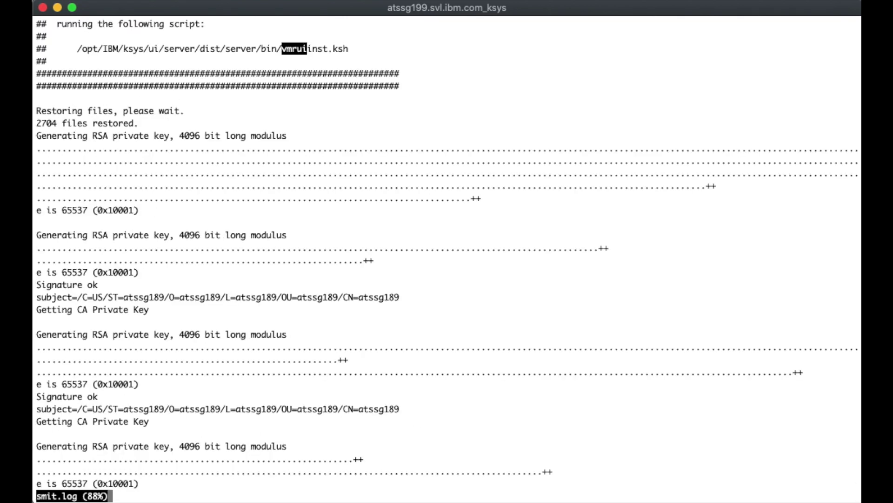
{"action": "key", "text": "b"}
{"action": "scroll", "coordinate": [238, 256], "scroll_direction": "down", "scroll_amount": 5}
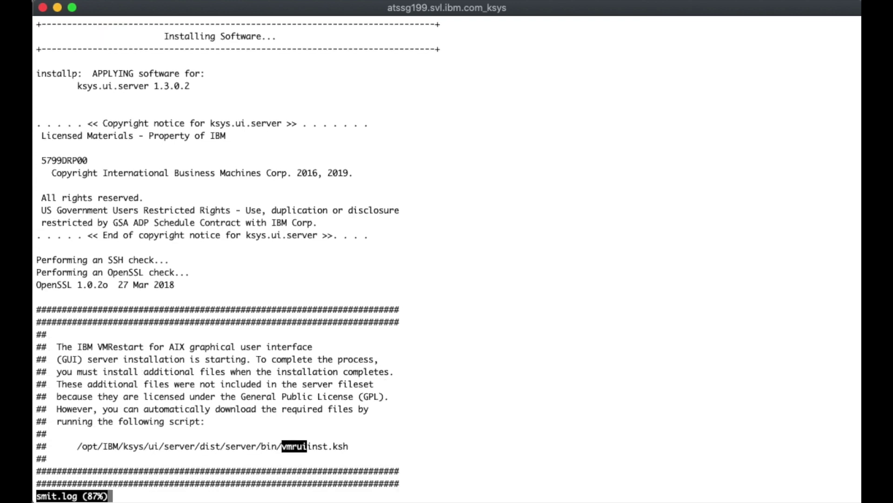
{"action": "scroll", "coordinate": [238, 256], "scroll_direction": "down", "scroll_amount": 2}
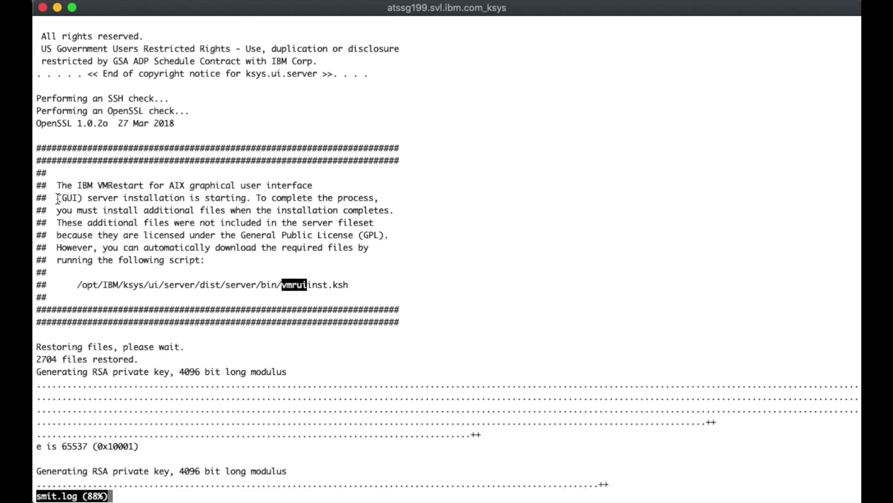
Copy the /opt/IBM/ksys/ui/server/dist/server/bin/vmruiinst.ksh path and close the log
{"action": "left_click_drag", "start_coordinate": [56, 184], "coordinate": [392, 281]}
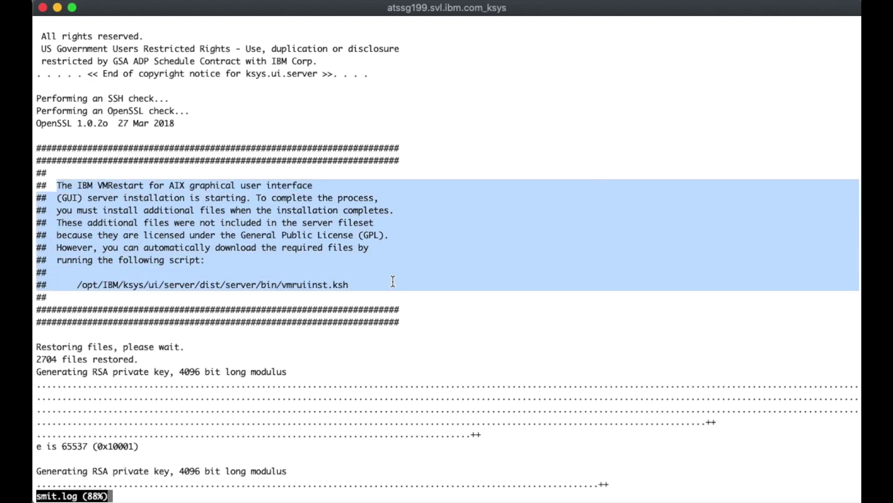
{"action": "left_click", "coordinate": [181, 260]}
{"action": "left_click_drag", "start_coordinate": [77, 284], "coordinate": [350, 286]}
{"action": "key", "text": "super+c"}
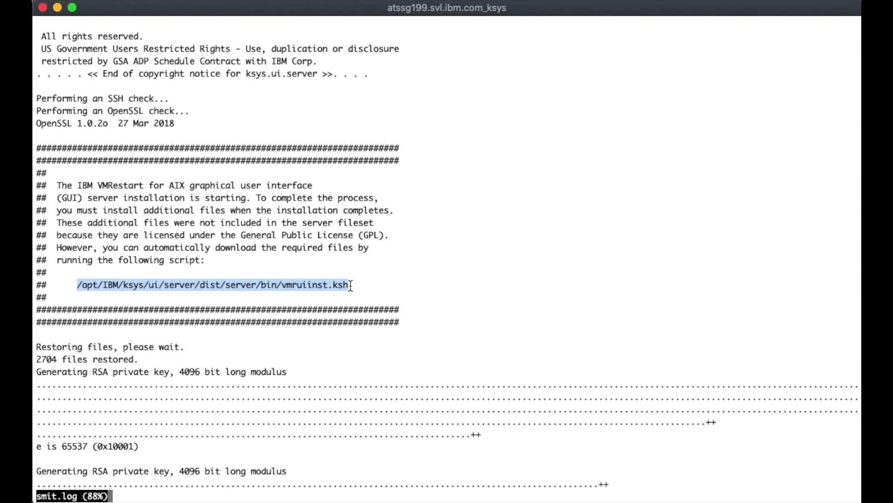
{"action": "key", "text": "q"}
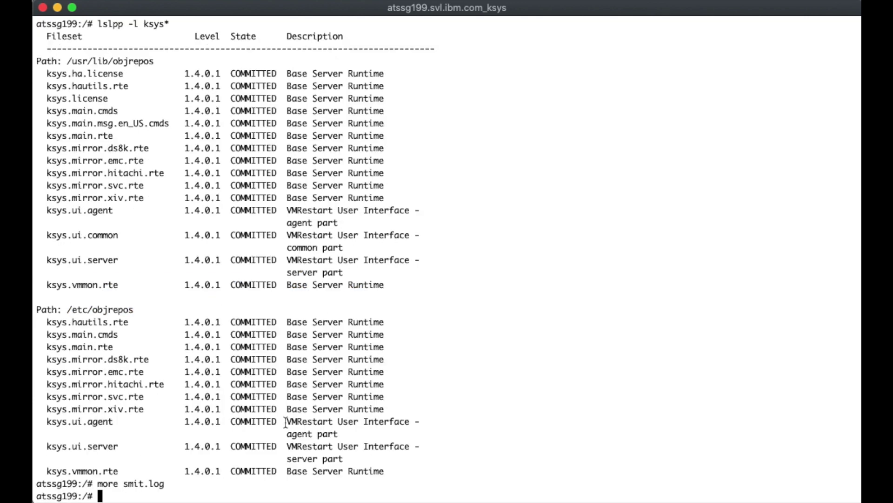
Paste and run the vmruiinst.ksh installer, then highlight the printed GUI login URL
{"action": "right_click", "coordinate": [228, 494]}
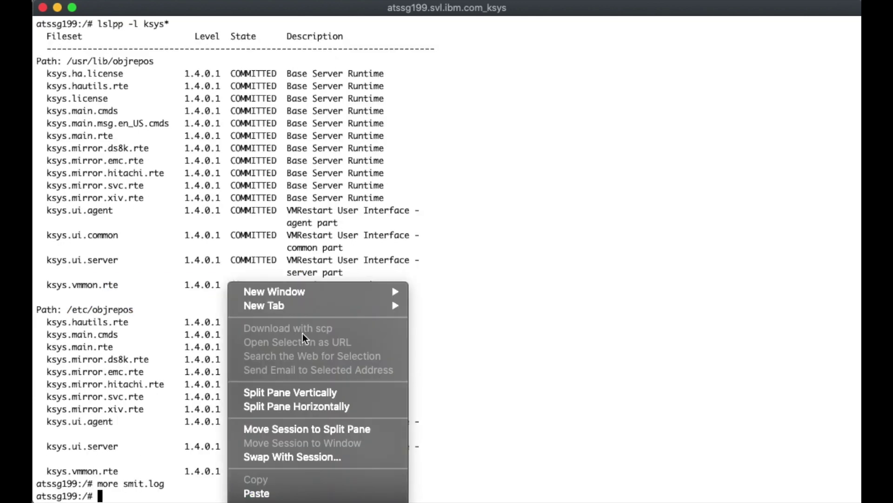
{"action": "left_click", "coordinate": [253, 493]}
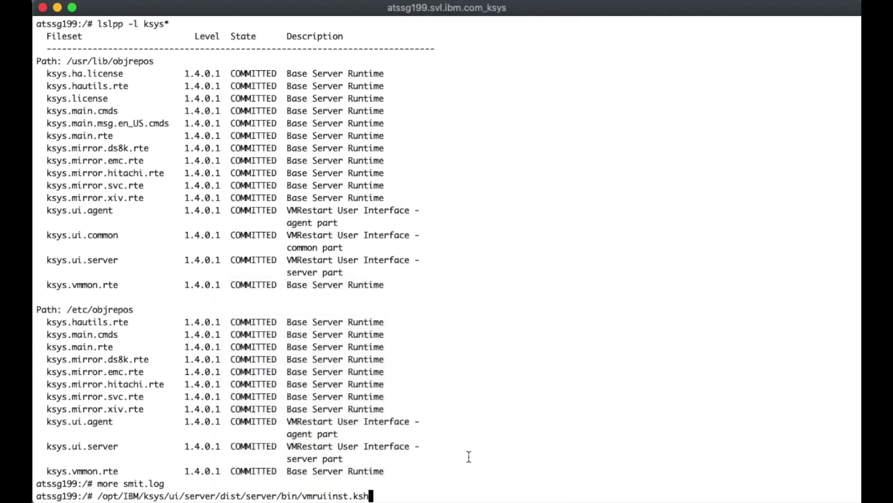
{"action": "key", "text": "Return"}
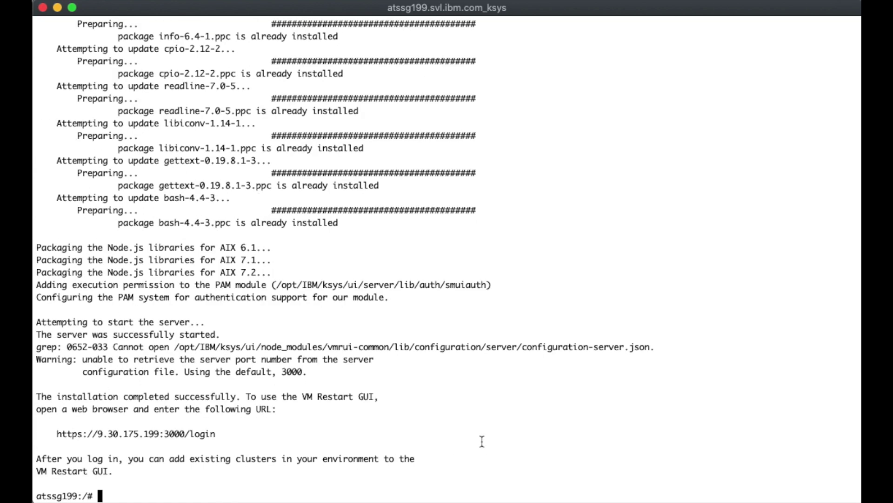
{"action": "left_click_drag", "start_coordinate": [57, 434], "coordinate": [217, 435]}
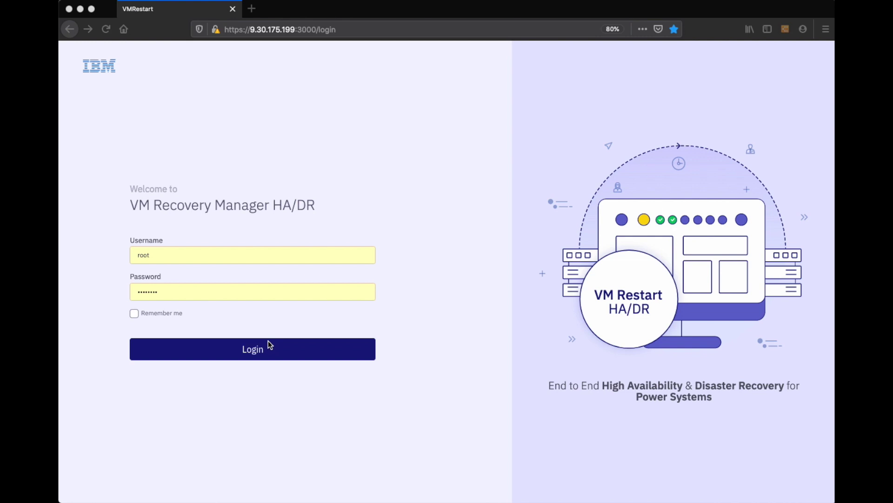
Log in to the GUI and add KSYS host atssg199.svl.ibm.com
{"action": "left_click", "coordinate": [252, 354]}
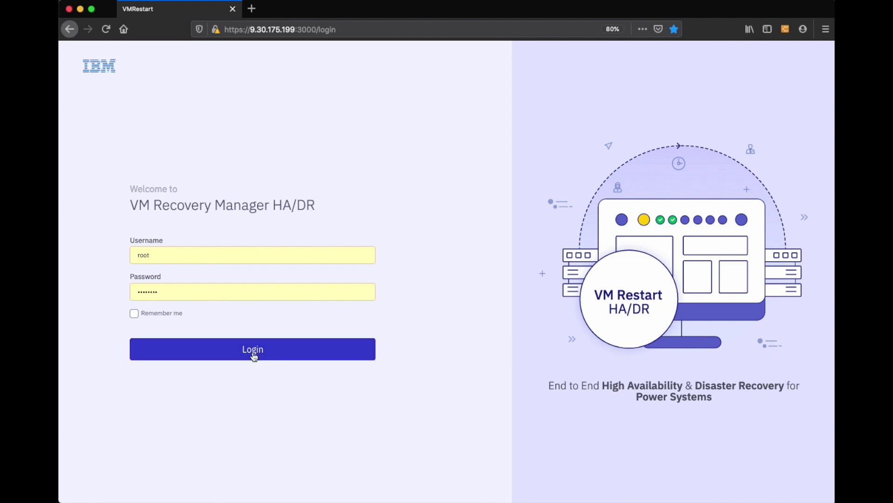
{"action": "left_click", "coordinate": [255, 353]}
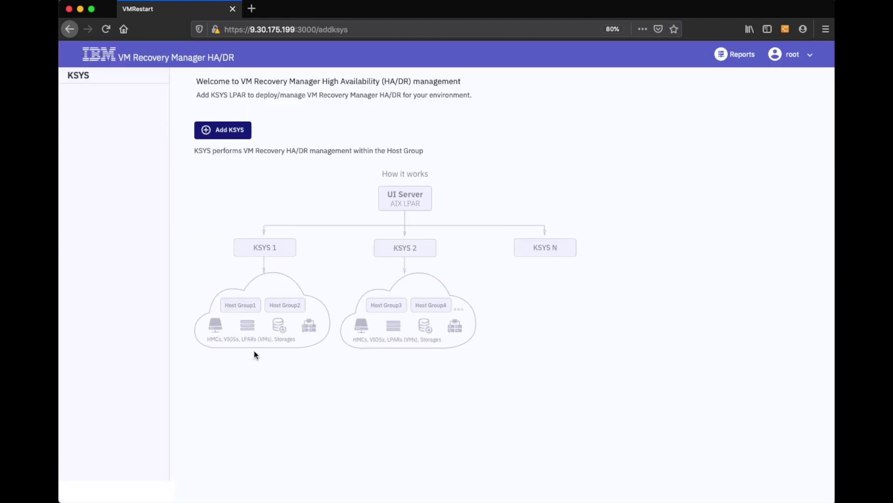
{"action": "left_click", "coordinate": [206, 129]}
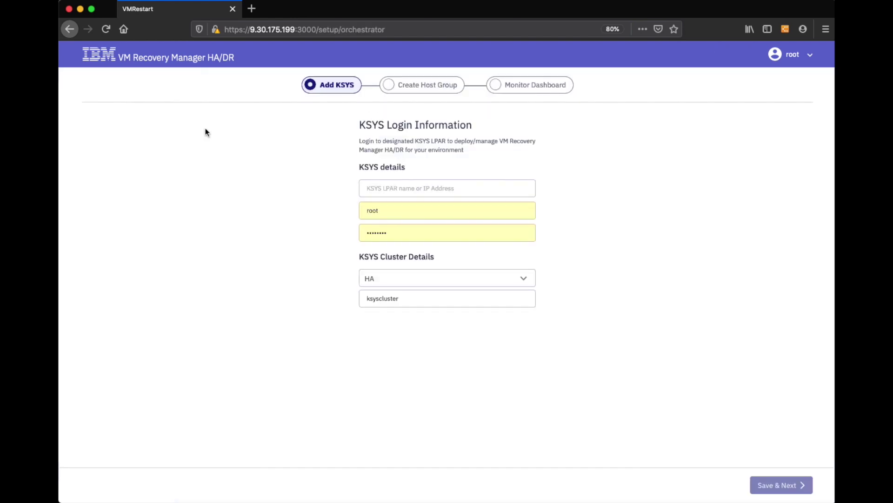
{"action": "left_click", "coordinate": [385, 187]}
{"action": "left_click", "coordinate": [405, 184]}
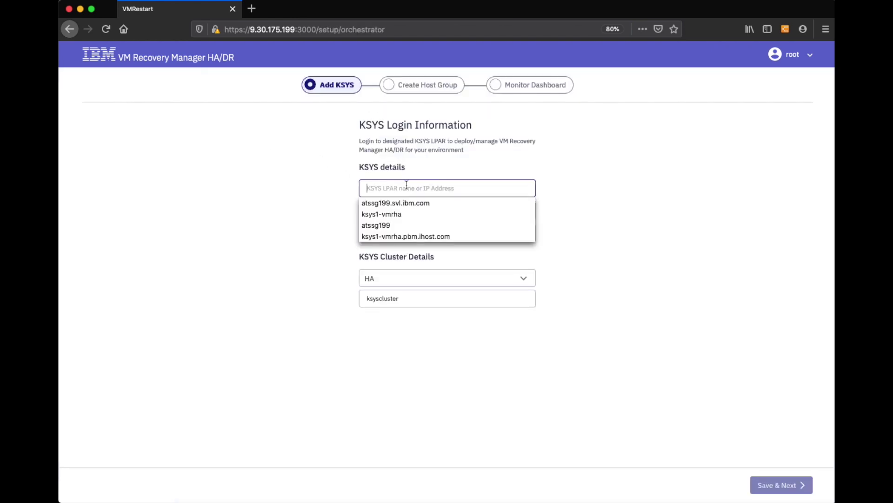
{"action": "left_click", "coordinate": [404, 203]}
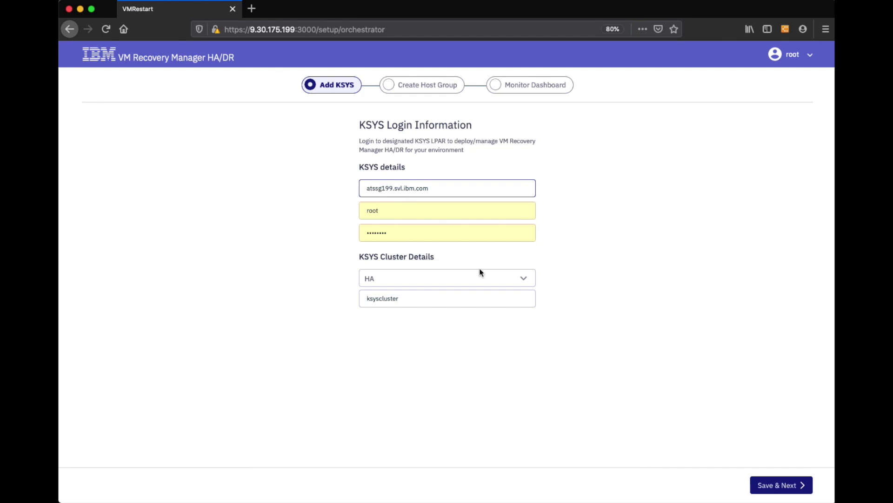
Set cluster type HADR with cluster name HANA_VMR_HADR and save
{"action": "left_click", "coordinate": [526, 280]}
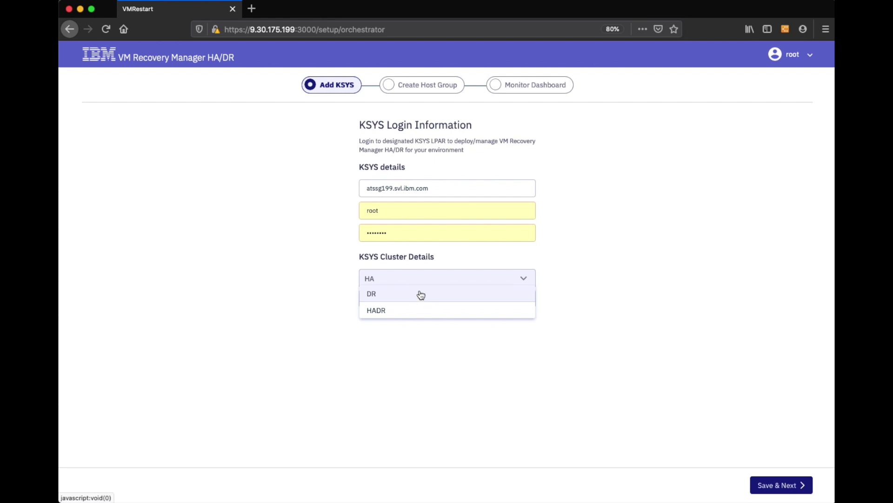
{"action": "left_click", "coordinate": [396, 310]}
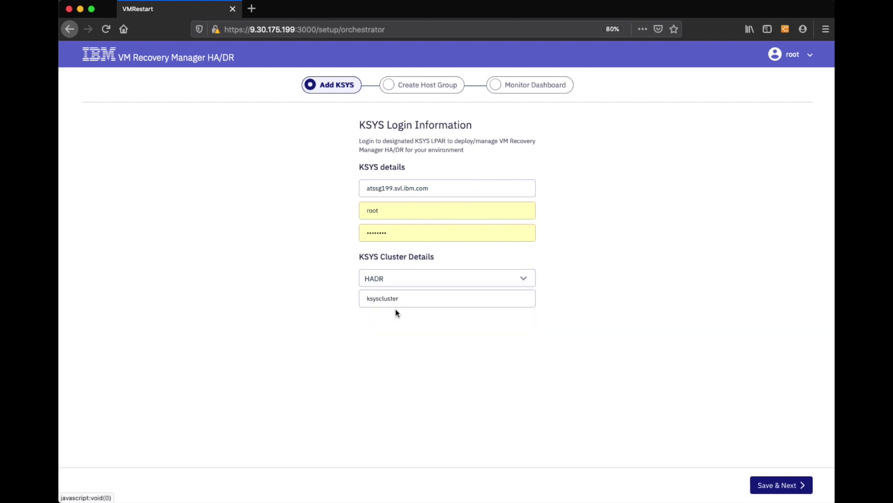
{"action": "double_click", "coordinate": [398, 302]}
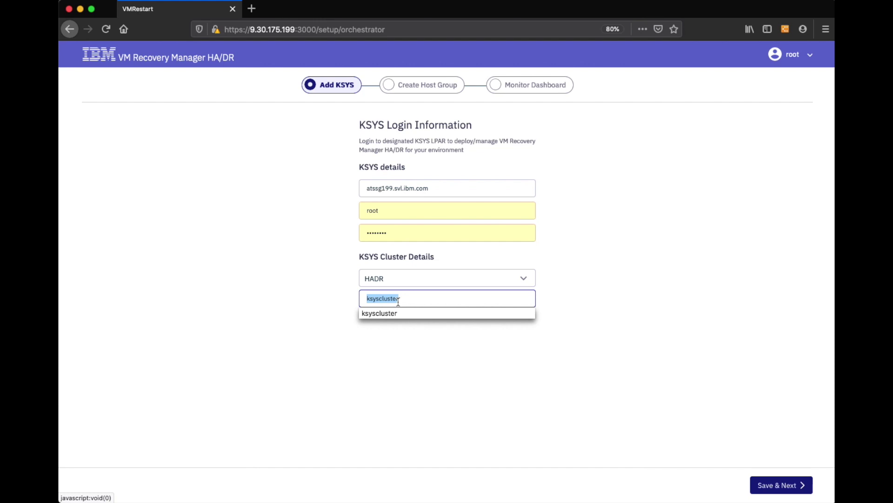
{"action": "type", "text": "HANA"}
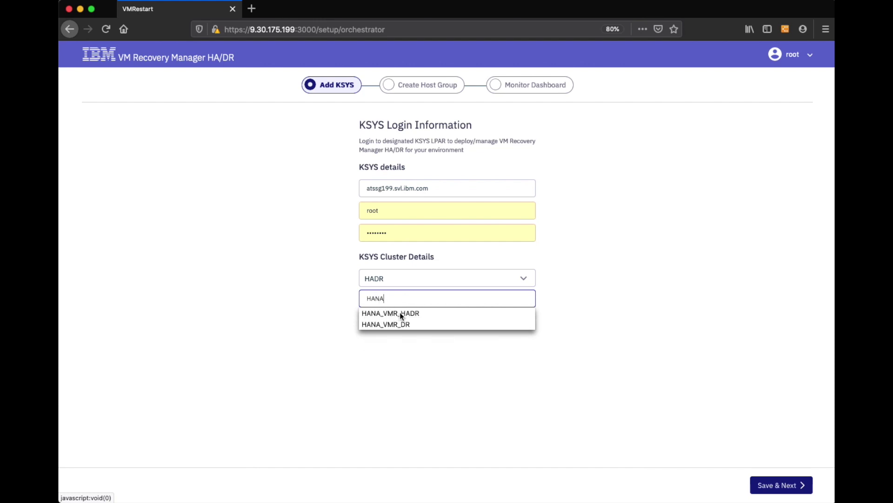
{"action": "left_click", "coordinate": [418, 314]}
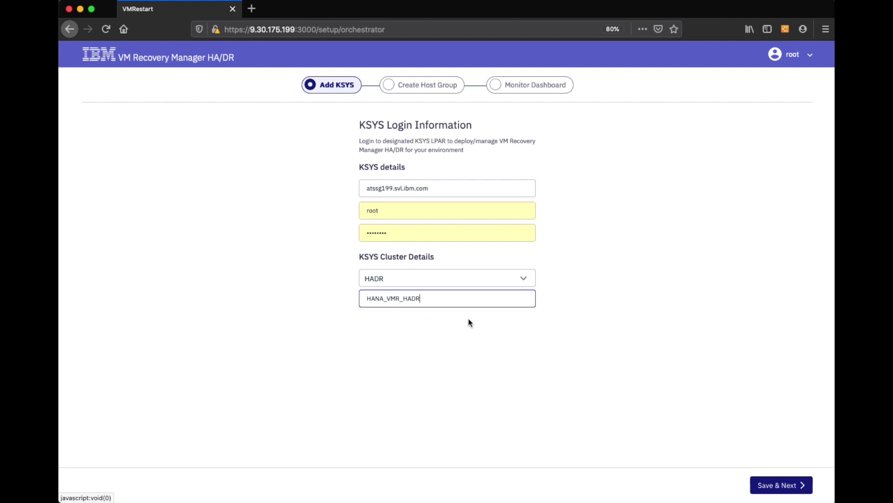
{"action": "left_click", "coordinate": [786, 484]}
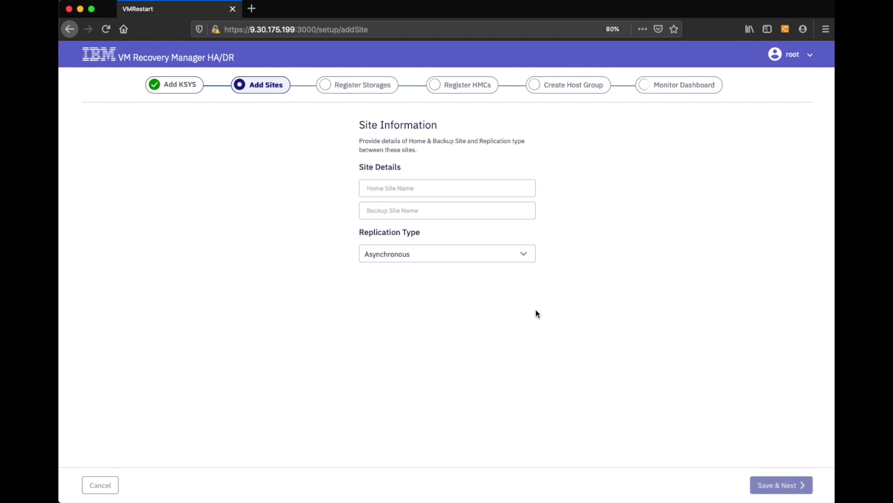
Name the home site Primary and backup site Secondary, choose Synchronous replication, and save
{"action": "left_click", "coordinate": [394, 190]}
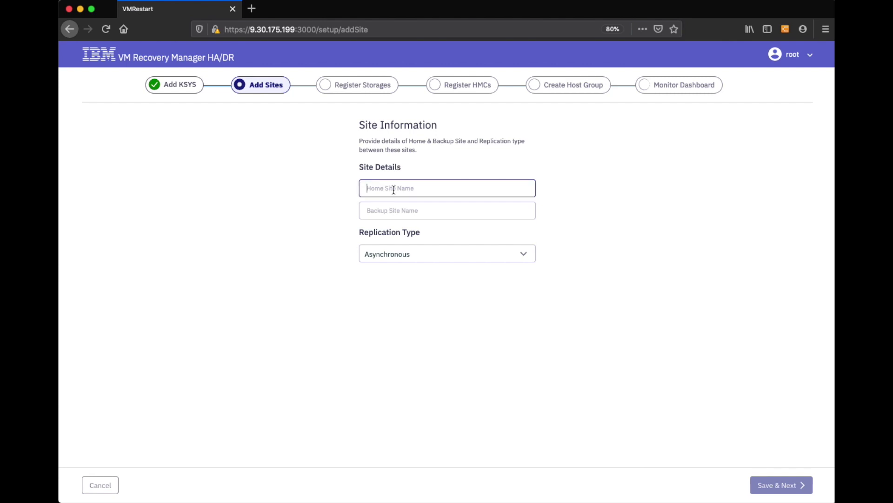
{"action": "type", "text": "Primar"}
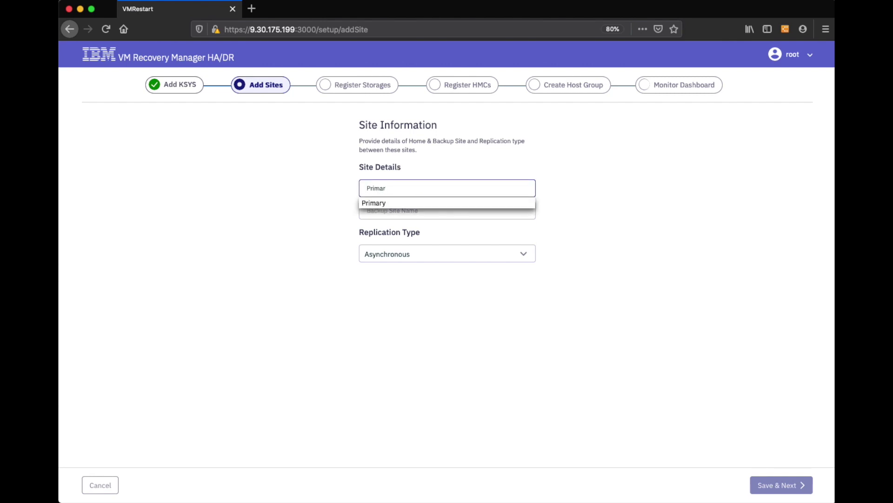
{"action": "left_click", "coordinate": [380, 203]}
{"action": "left_click", "coordinate": [397, 212]}
{"action": "type", "text": "Secondary"}
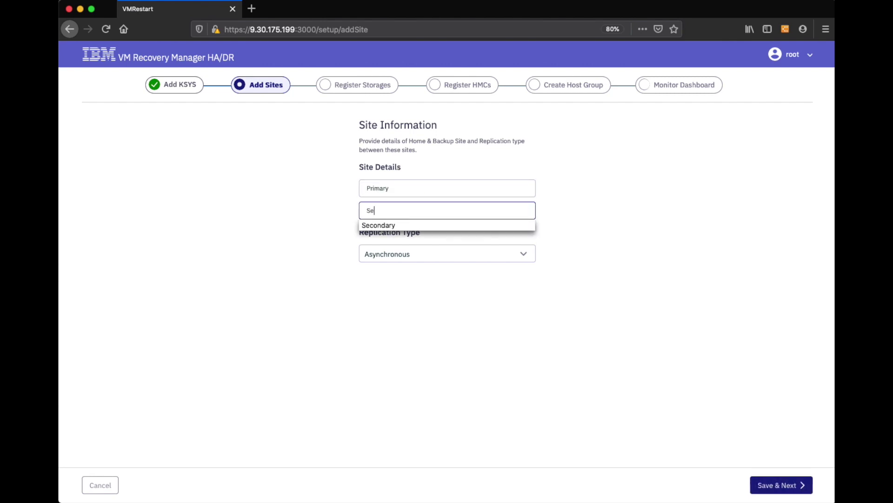
{"action": "left_click", "coordinate": [390, 224]}
{"action": "left_click", "coordinate": [524, 256]}
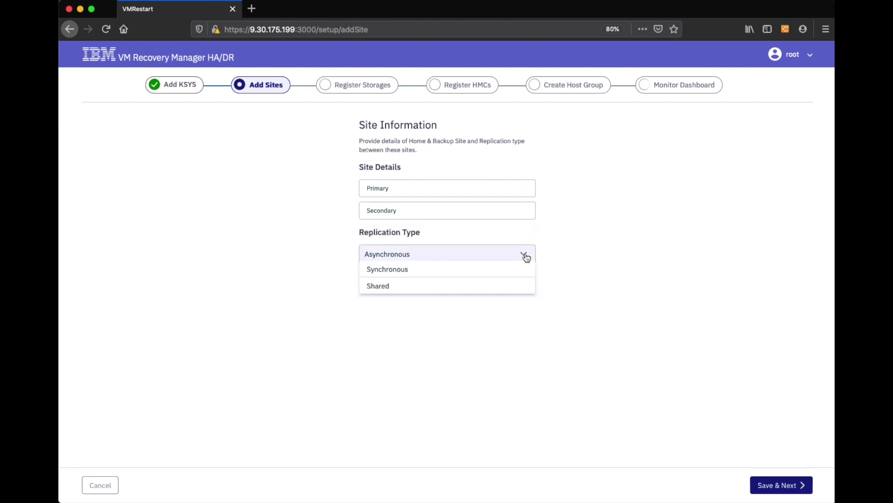
{"action": "left_click", "coordinate": [398, 271]}
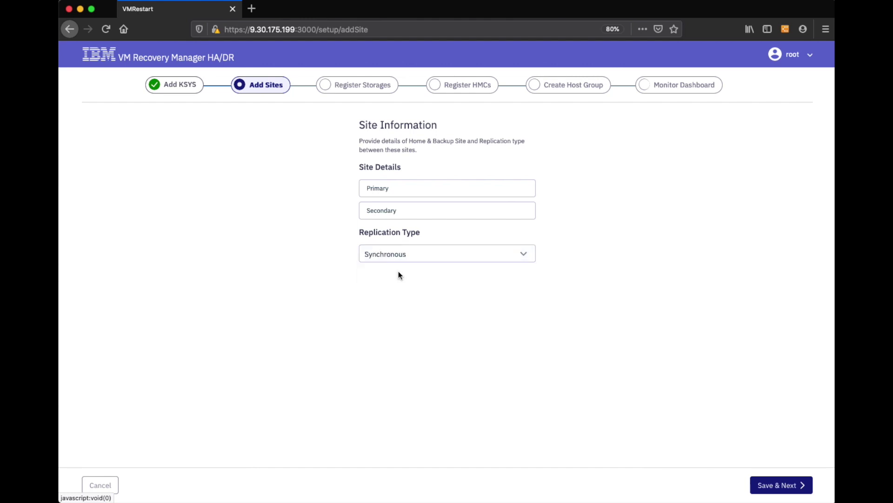
{"action": "left_click", "coordinate": [781, 486]}
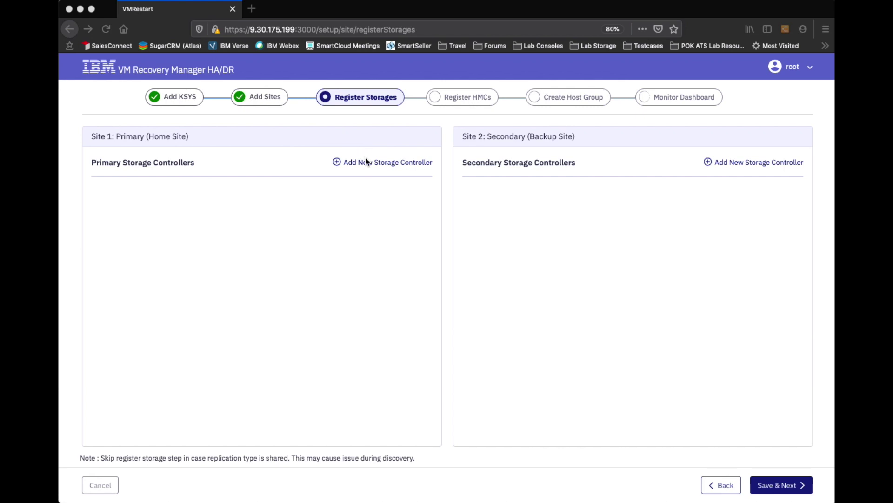
Add Primary SVC controller atssg7.svl.ibm.com, cluster ID 2032000C914, user ksysadmin, agent name Master_SVC
{"action": "left_click", "coordinate": [340, 163]}
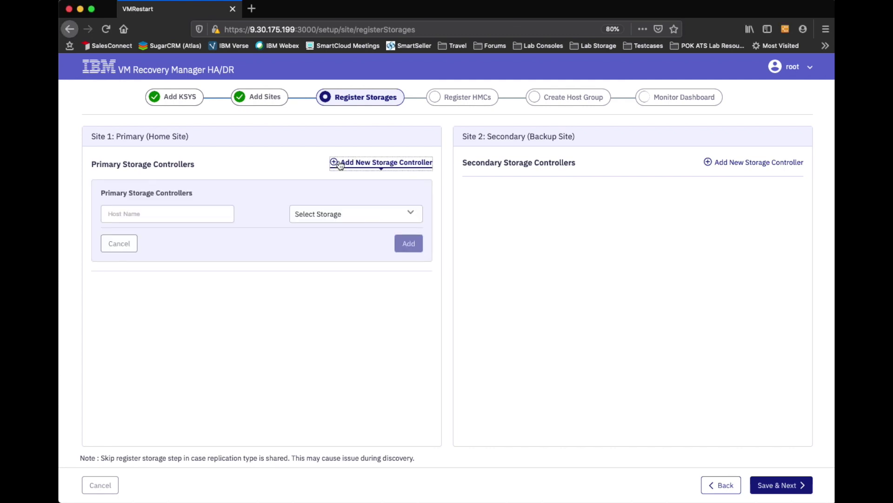
{"action": "left_click", "coordinate": [178, 211]}
{"action": "type", "text": "atssg7.svl.ibm.com"}
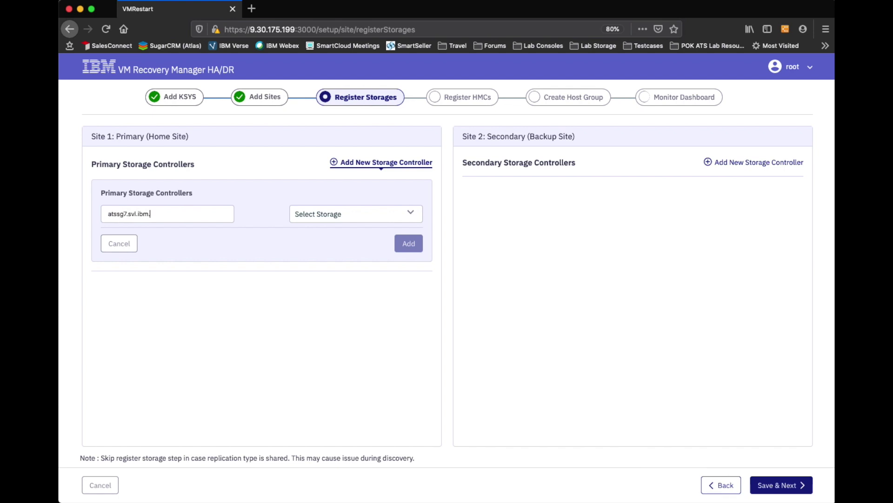
{"action": "left_click", "coordinate": [413, 213]}
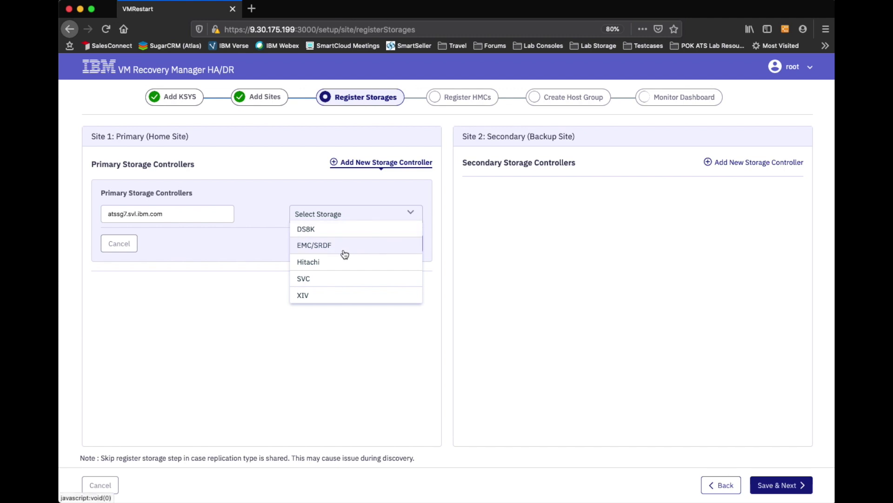
{"action": "left_click", "coordinate": [322, 280]}
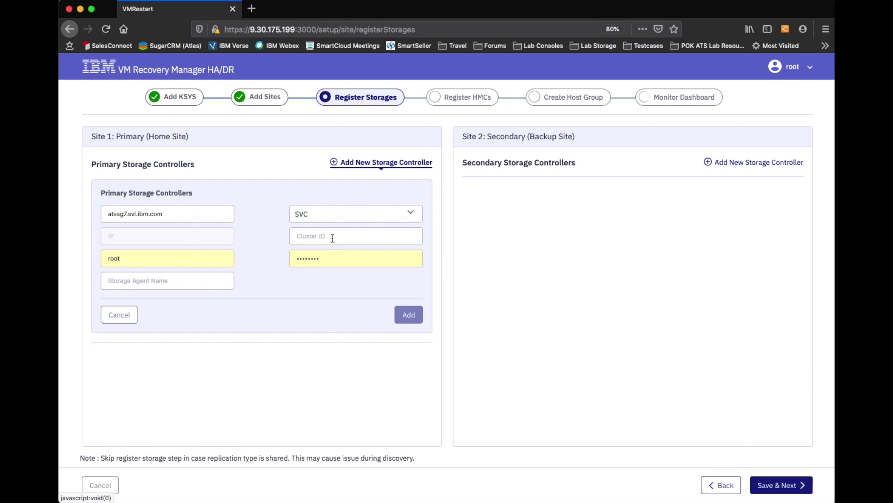
{"action": "type", "text": "2032000C914"}
{"action": "double_click", "coordinate": [124, 258]}
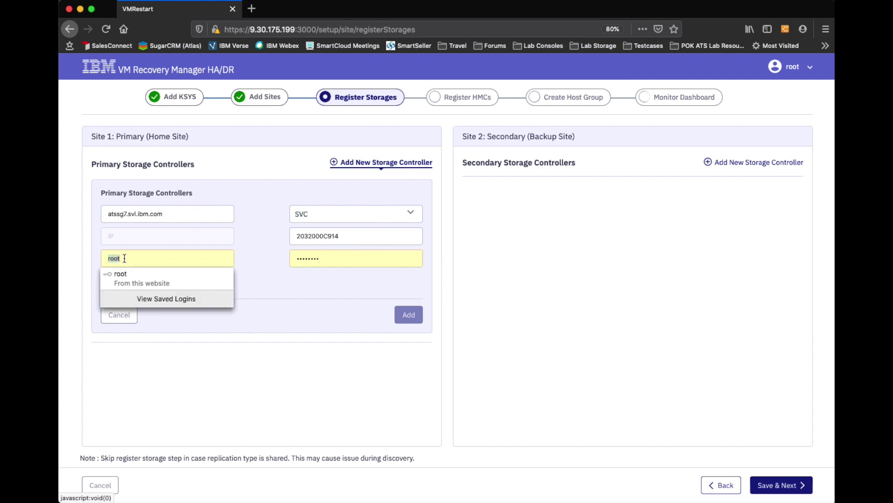
{"action": "type", "text": "ksysadmin"}
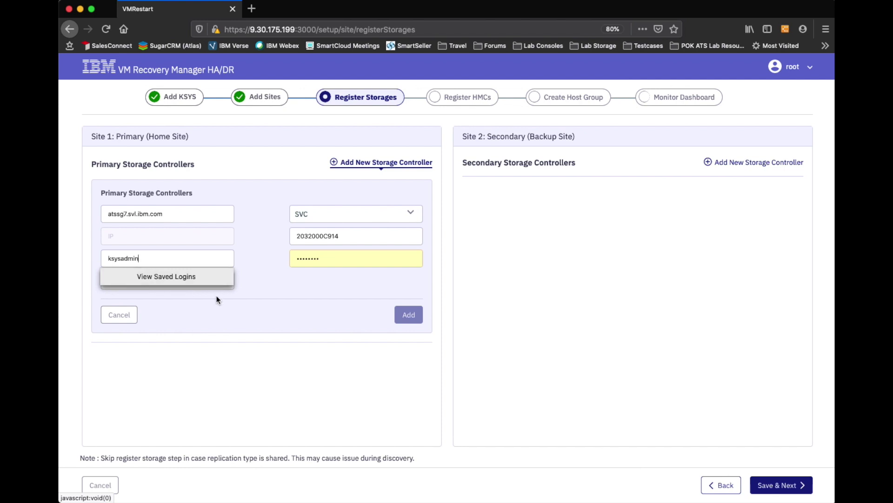
{"action": "left_click", "coordinate": [265, 282]}
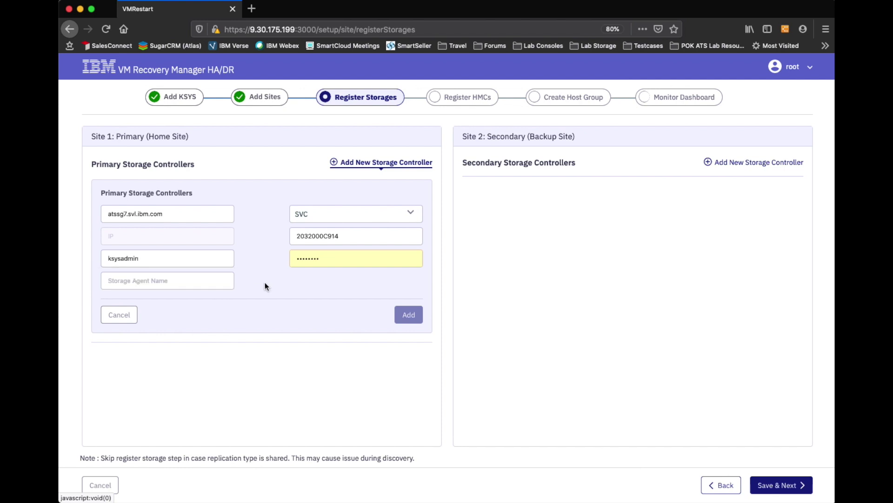
{"action": "left_click", "coordinate": [178, 281]}
{"action": "type", "text": "Master_SVC"}
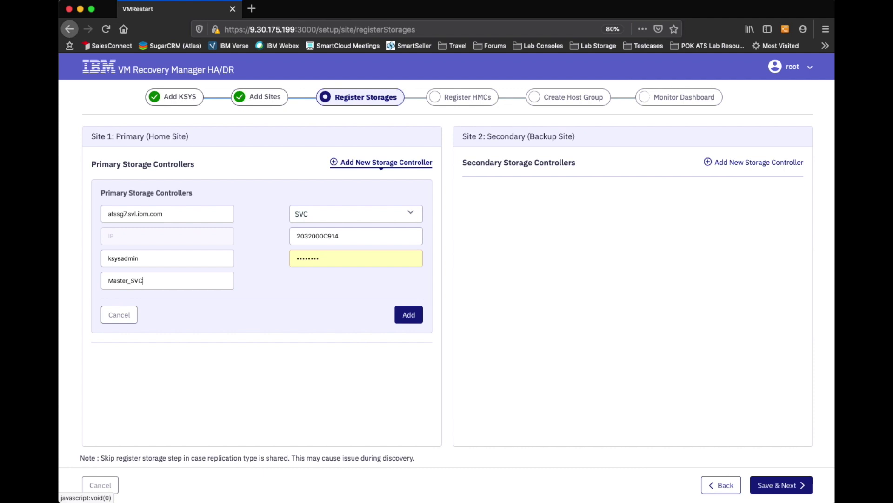
{"action": "left_click", "coordinate": [407, 315]}
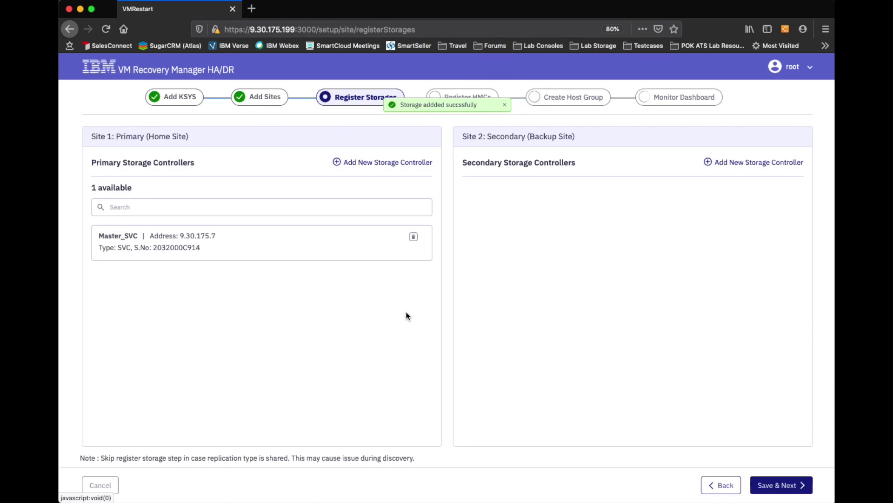
Start a Secondary SVC controller for host atssg200 with cluster ID 20320406ACE
{"action": "left_click", "coordinate": [710, 162]}
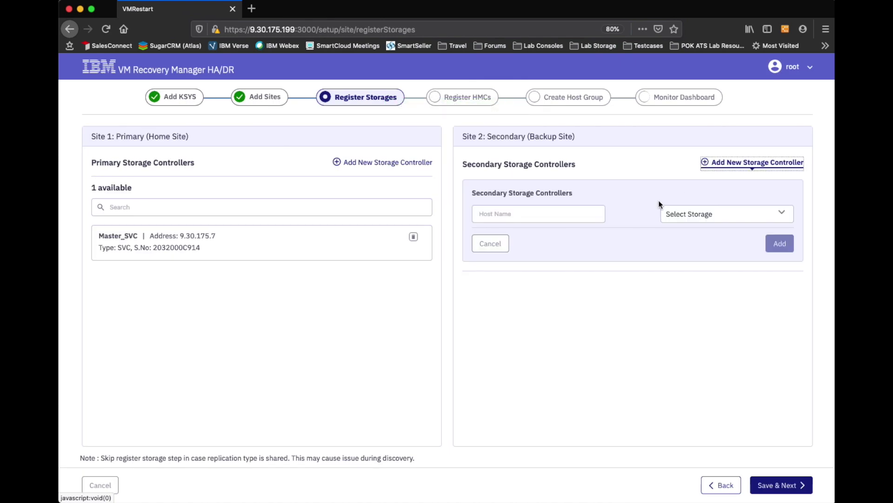
{"action": "left_click", "coordinate": [552, 218]}
{"action": "type", "text": "atss"}
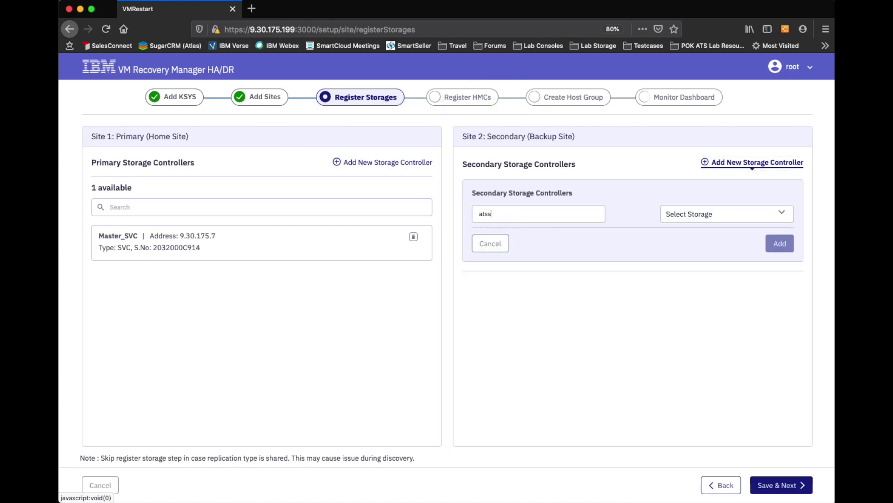
{"action": "type", "text": "g200"}
{"action": "left_click", "coordinate": [786, 213]}
{"action": "left_click", "coordinate": [713, 280]}
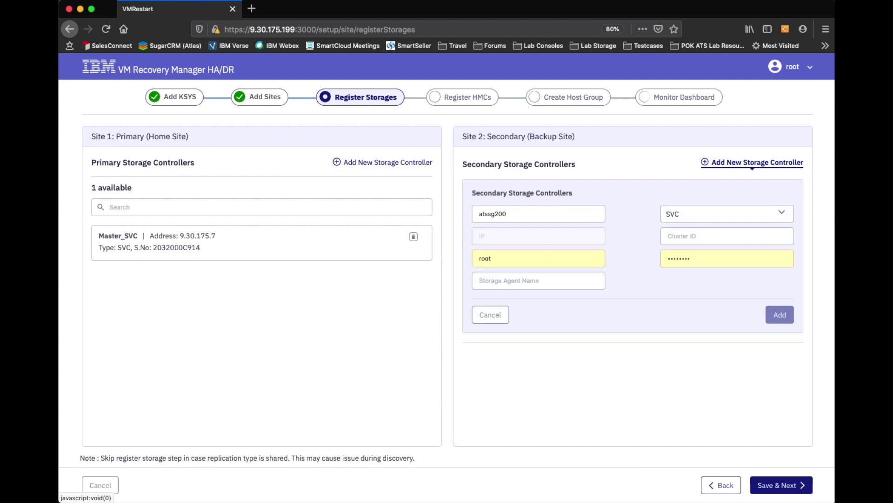
{"action": "key", "text": "super+Tab"}
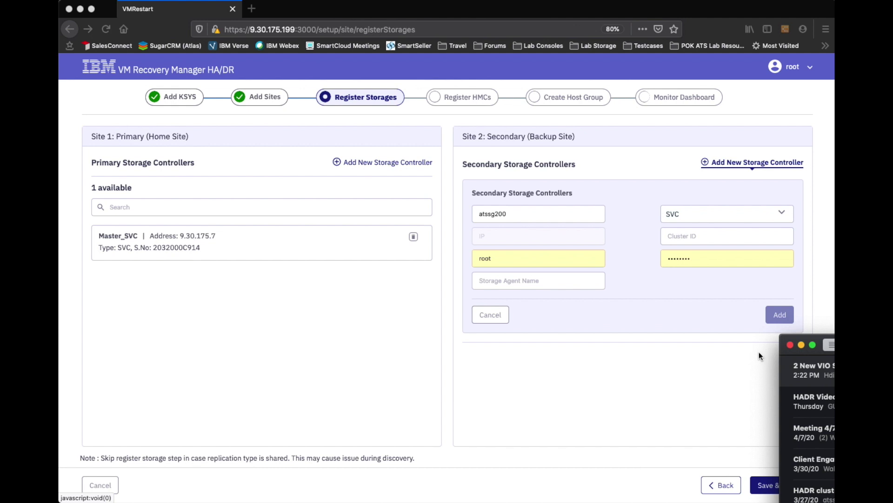
{"action": "left_click", "coordinate": [708, 237]}
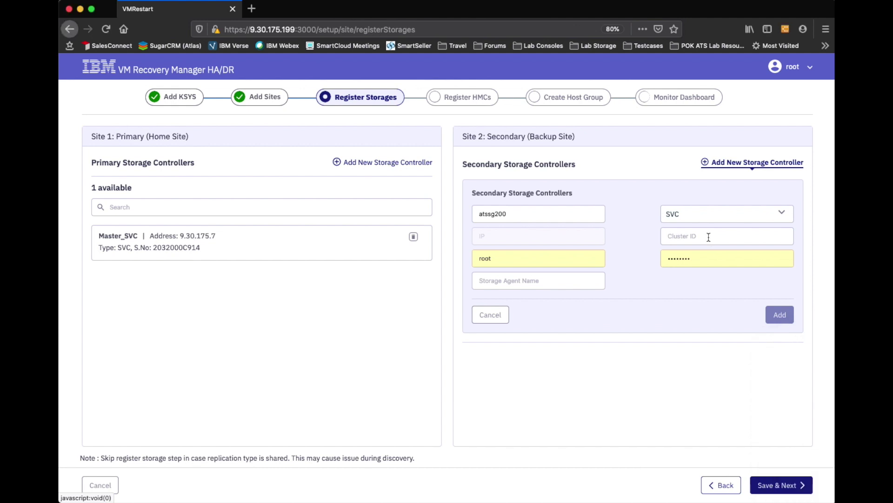
{"action": "right_click", "coordinate": [708, 237]}
{"action": "left_click", "coordinate": [739, 295]}
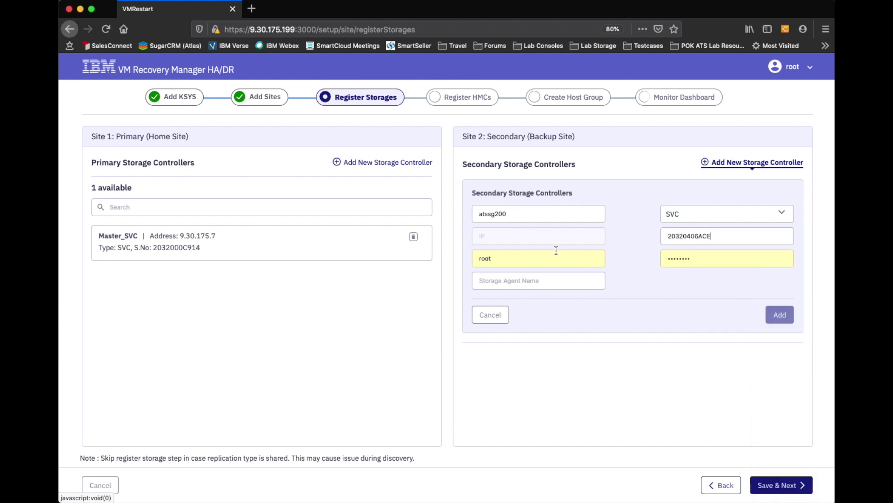
Set user ksysadmin and agent name Master_V9000, add the controller, and save the storages
{"action": "left_click", "coordinate": [515, 261]}
{"action": "key", "text": "BackSpace"}
{"action": "key", "text": "BackSpace"}
{"action": "key", "text": "BackSpace"}
{"action": "key", "text": "BackSpace"}
{"action": "type", "text": "ksysadm"}
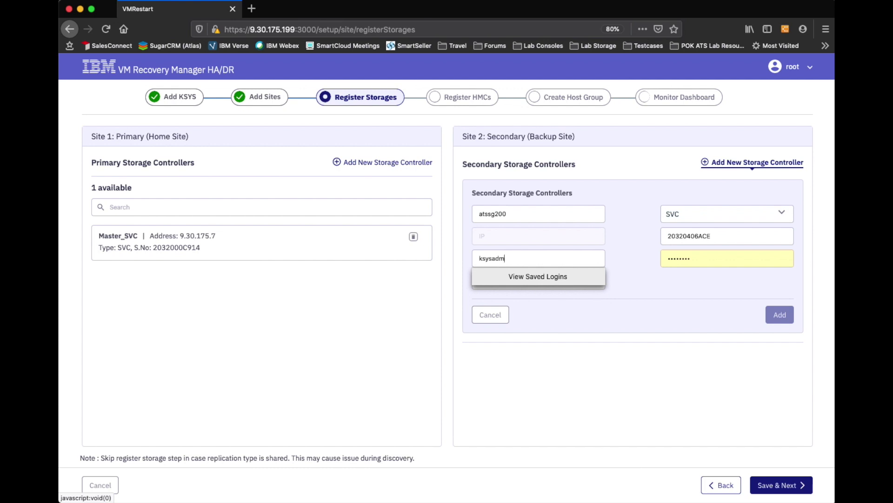
{"action": "type", "text": "in"}
{"action": "left_click", "coordinate": [683, 305]}
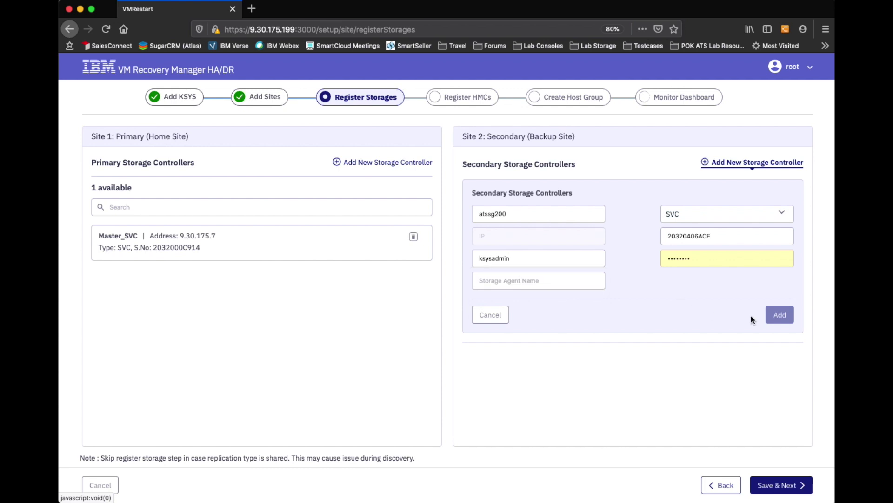
{"action": "type", "text": "m"}
{"action": "key", "text": "BackSpace"}
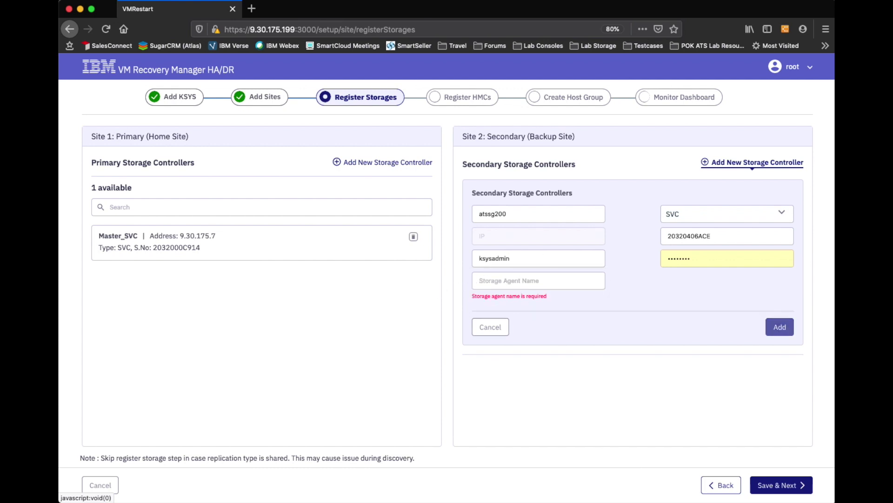
{"action": "type", "text": "Master_"}
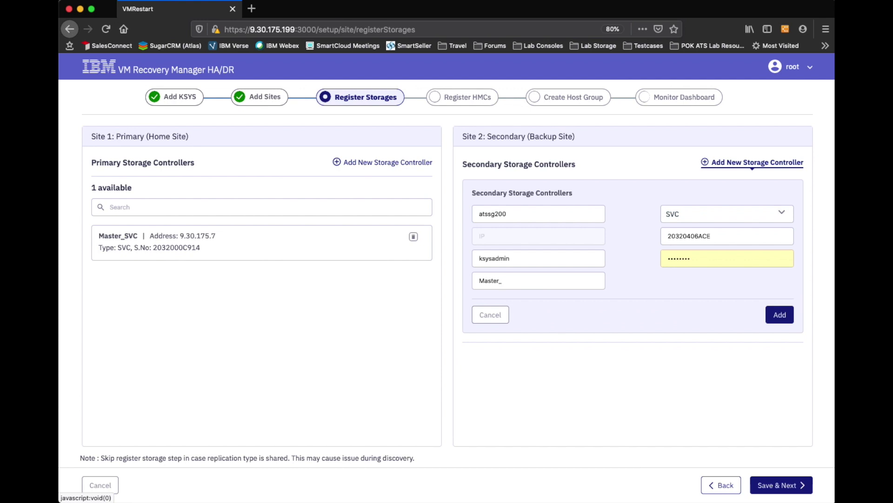
{"action": "type", "text": "V9000"}
{"action": "left_click", "coordinate": [780, 315]}
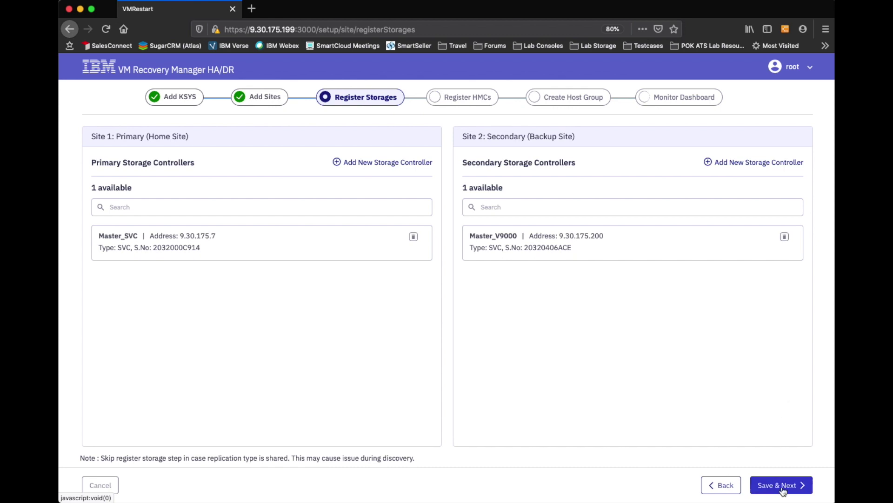
{"action": "left_click", "coordinate": [786, 490]}
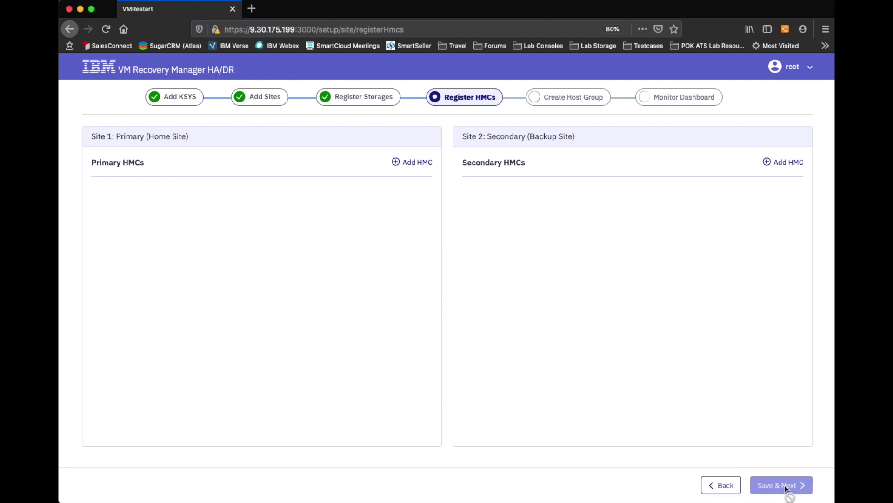
Register Primary HMC atssg16.svl.ibm.com with its full alias and user hscroot
{"action": "left_click", "coordinate": [396, 163]}
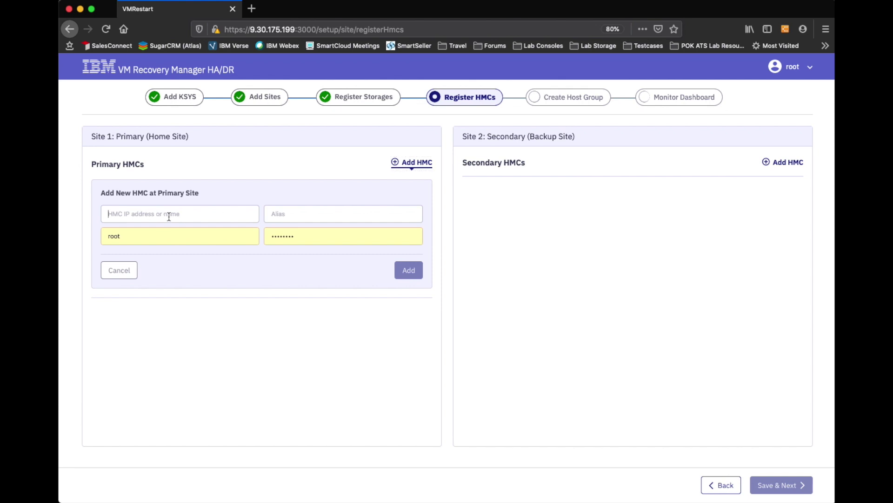
{"action": "type", "text": "a"}
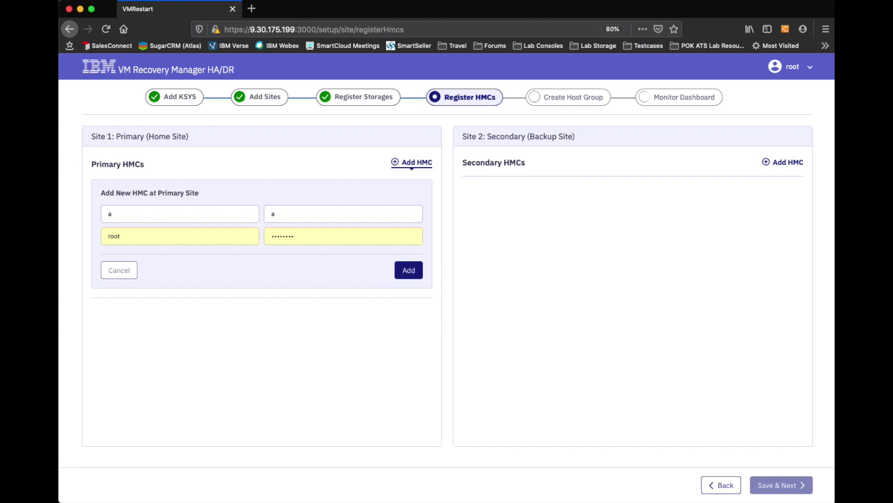
{"action": "type", "text": "tssg16.svl.ibm.com"}
{"action": "left_click", "coordinate": [330, 213]}
{"action": "left_click_drag", "start_coordinate": [330, 215], "coordinate": [293, 215]}
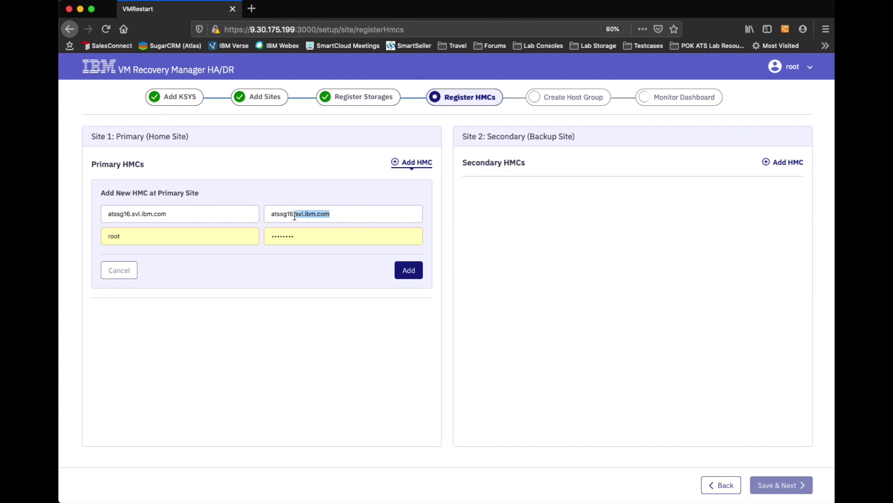
{"action": "left_click", "coordinate": [288, 221]}
{"action": "key", "text": "Tab"}
{"action": "type", "text": "hscr"}
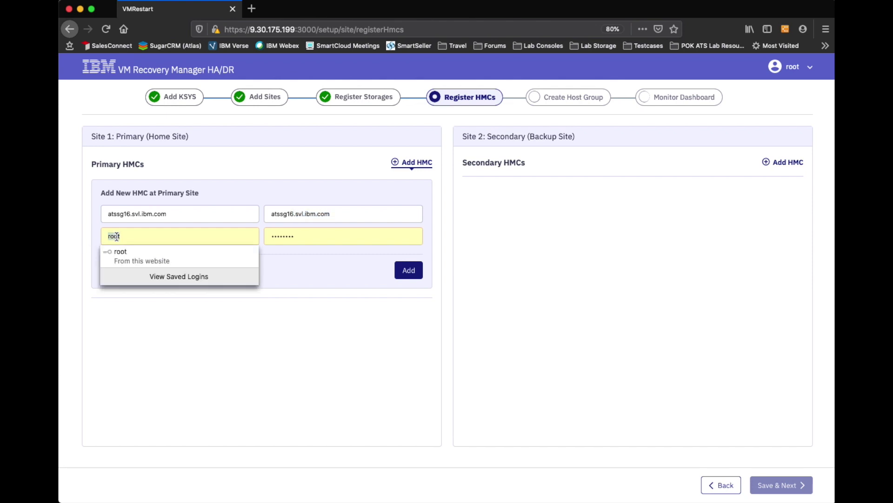
{"action": "type", "text": "oot"}
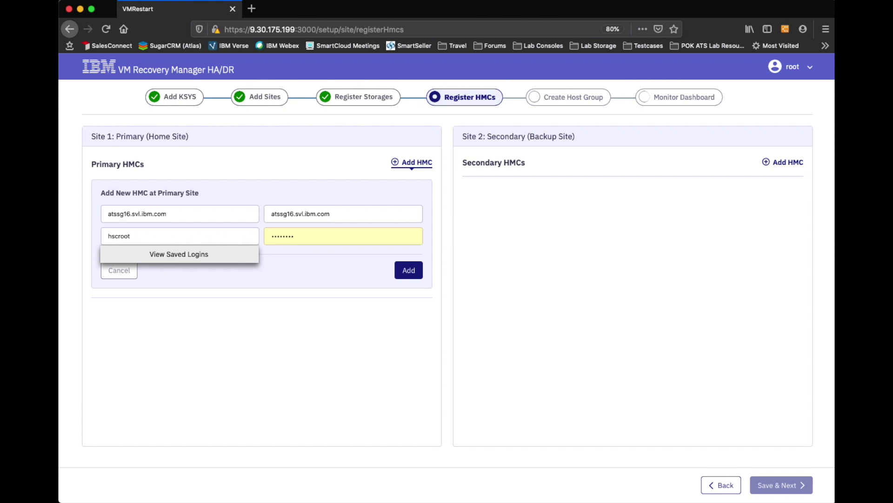
{"action": "left_click", "coordinate": [227, 295]}
{"action": "left_click", "coordinate": [408, 270]}
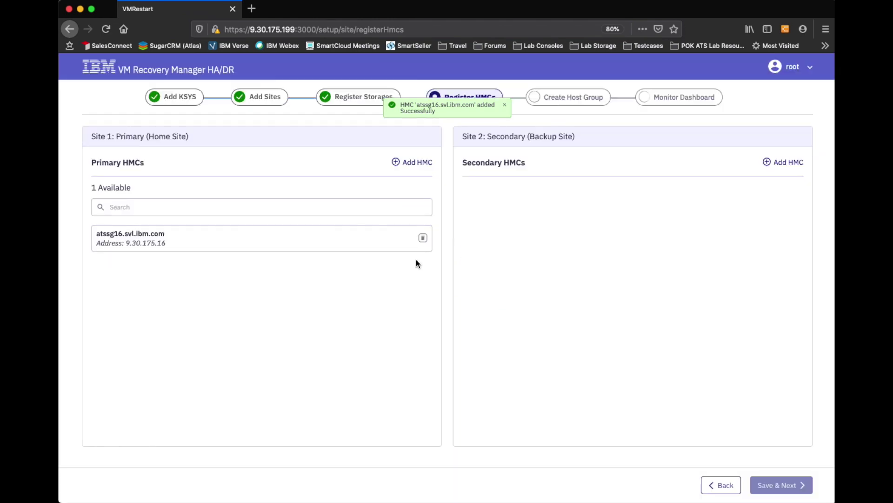
{"action": "left_click", "coordinate": [767, 162]}
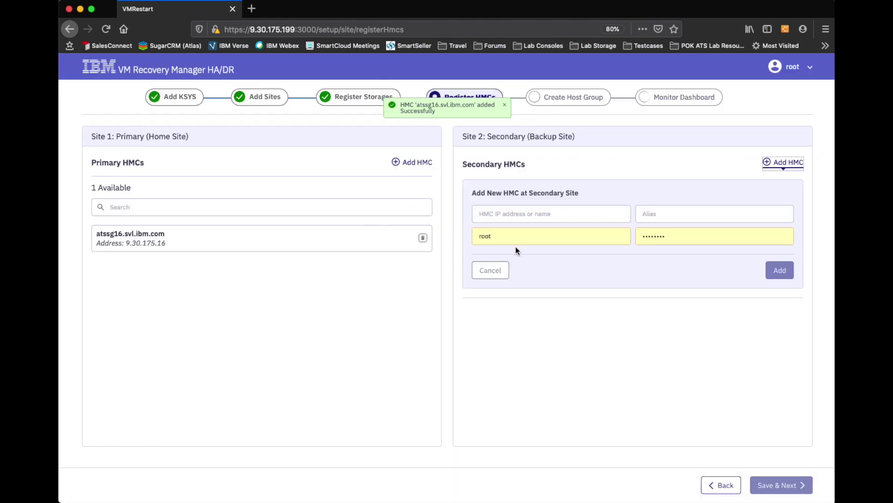
Add Secondary HMC atssg17.svl.ibm.com with user hscroot
{"action": "left_click", "coordinate": [523, 213]}
{"action": "type", "text": "at"}
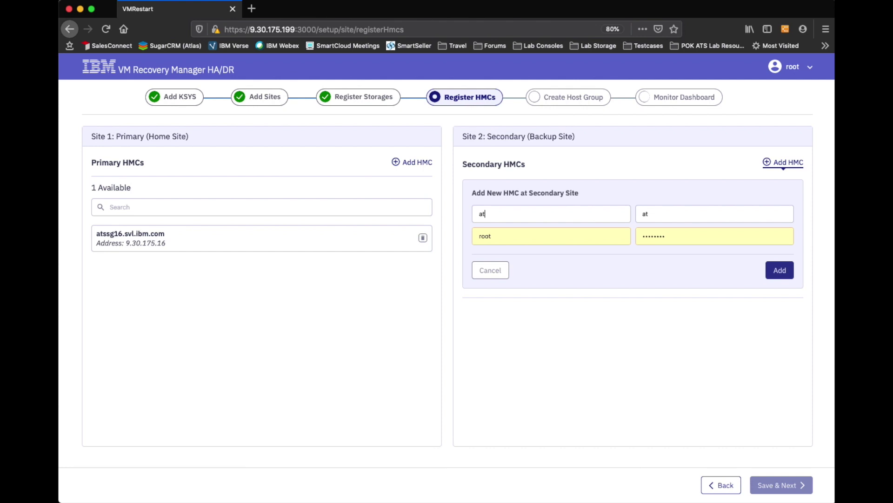
{"action": "type", "text": "ssg17."}
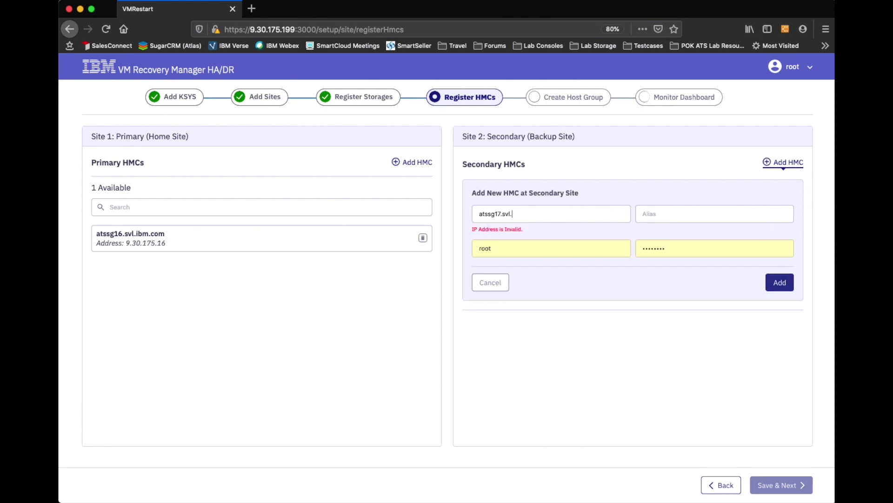
{"action": "type", "text": "sll.ibm.com"}
{"action": "double_click", "coordinate": [526, 239]}
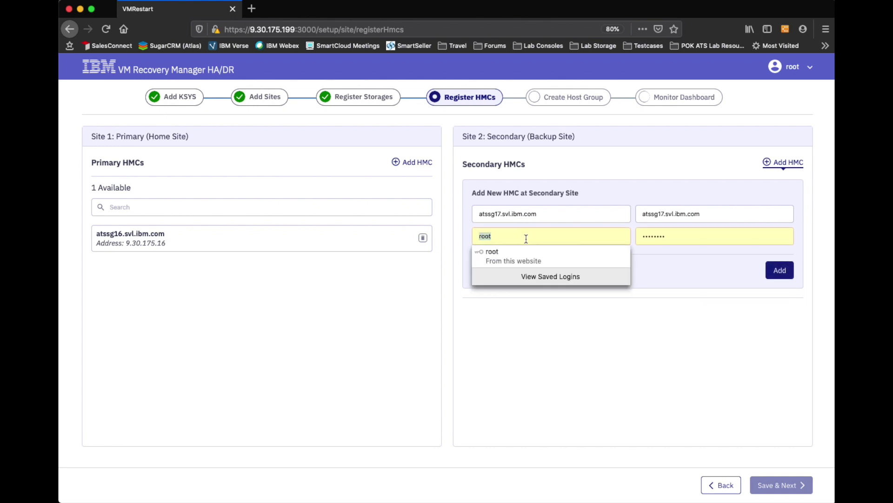
{"action": "type", "text": "hscroo"}
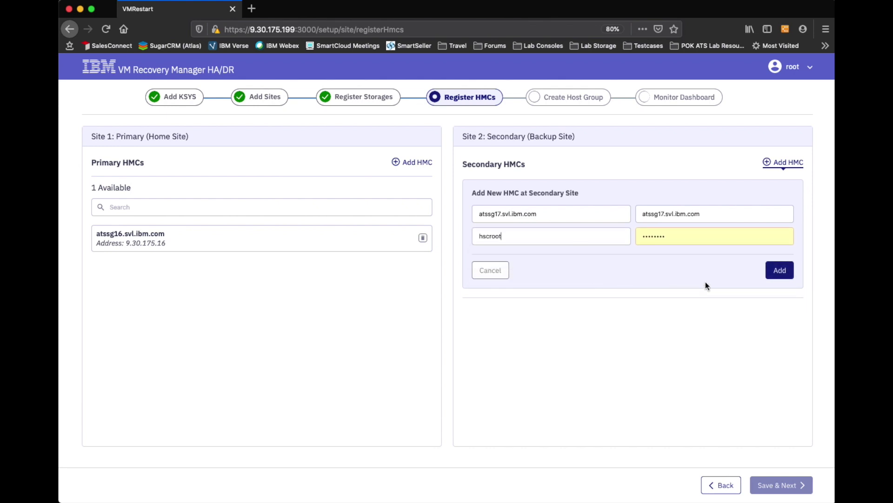
{"action": "left_click", "coordinate": [778, 273]}
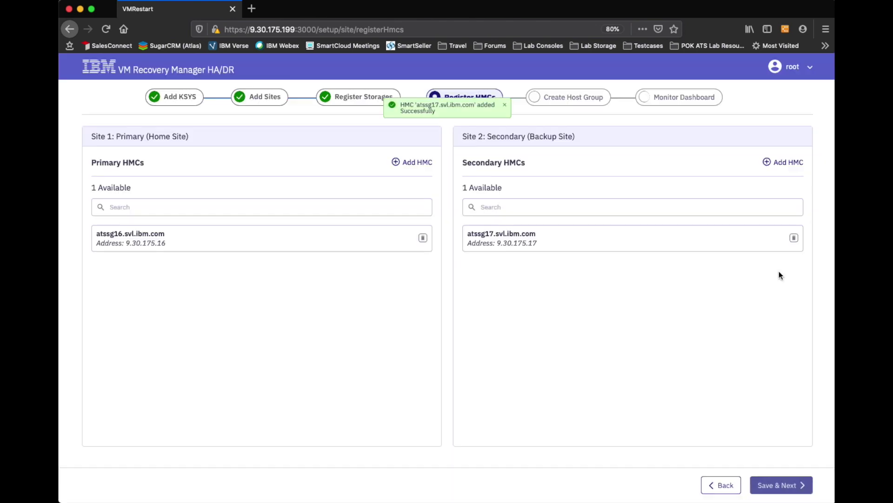
Create host group HANA_VMR_HG with M to N Pairing and Customize Policy selected
{"action": "left_click", "coordinate": [776, 485]}
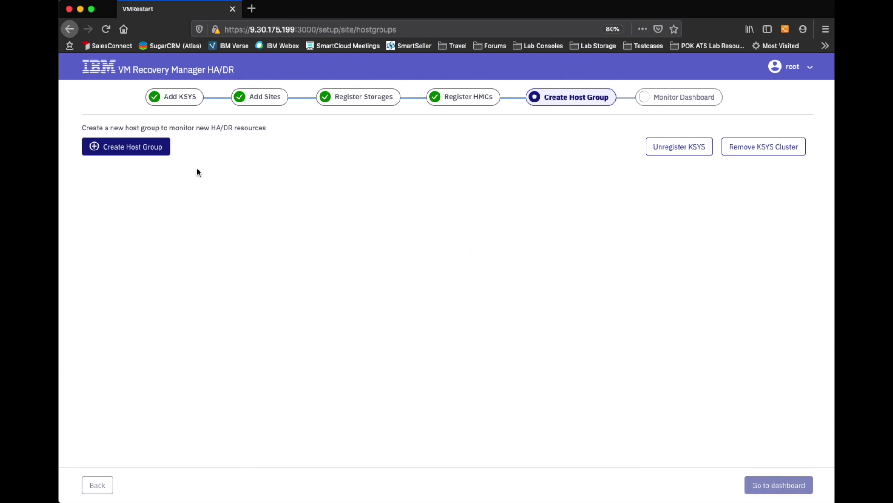
{"action": "left_click", "coordinate": [134, 147]}
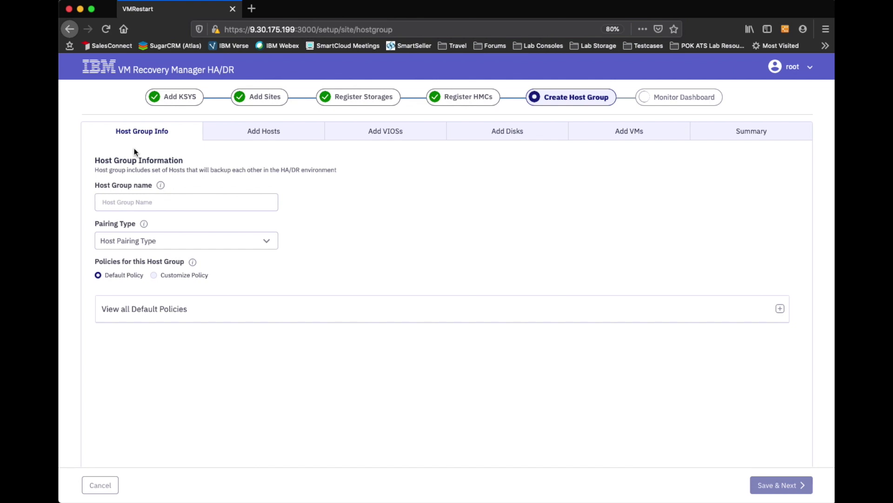
{"action": "left_click", "coordinate": [147, 196]}
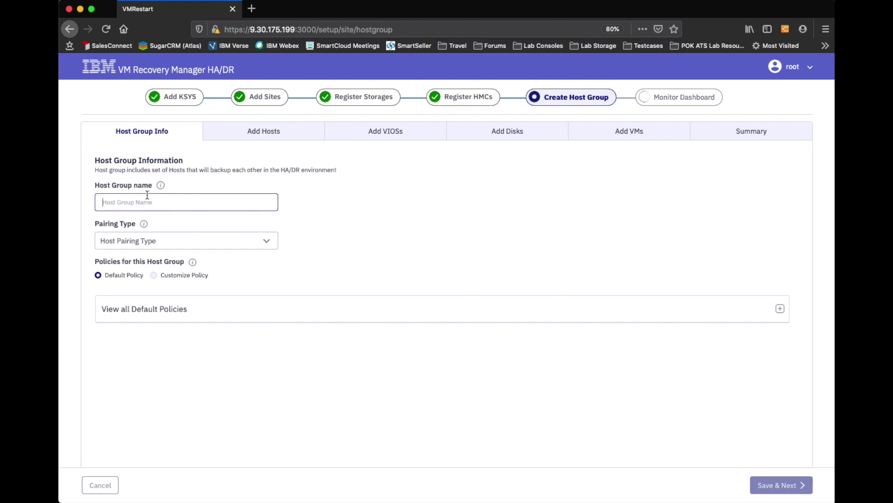
{"action": "type", "text": "HANA_VMR_HA"}
{"action": "key", "text": "BackSpace"}
{"action": "type", "text": "G"}
{"action": "left_click", "coordinate": [269, 247]}
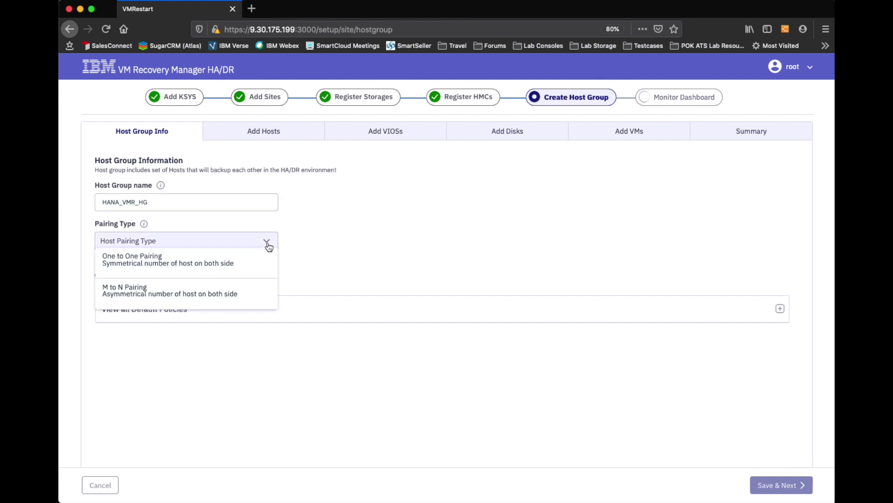
{"action": "left_click", "coordinate": [177, 293]}
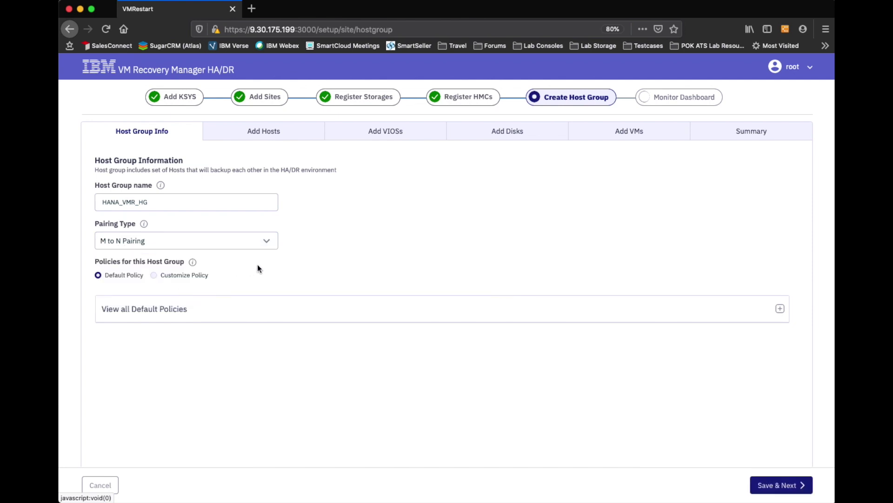
{"action": "left_click", "coordinate": [154, 276]}
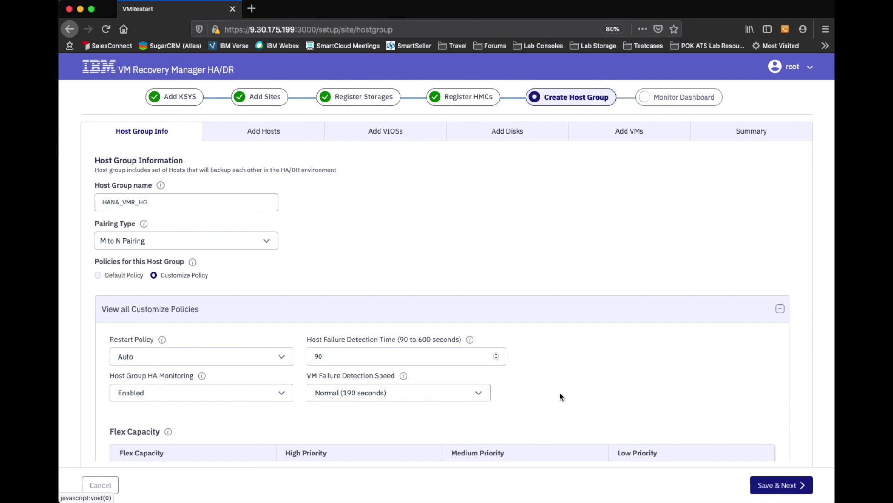
Look over the custom policy fields, then revert HANA_VMR_HG to Default Policy
{"action": "scroll", "coordinate": [560, 396], "scroll_direction": "down", "scroll_amount": 3}
{"action": "scroll", "coordinate": [552, 339], "scroll_direction": "up", "scroll_amount": 3}
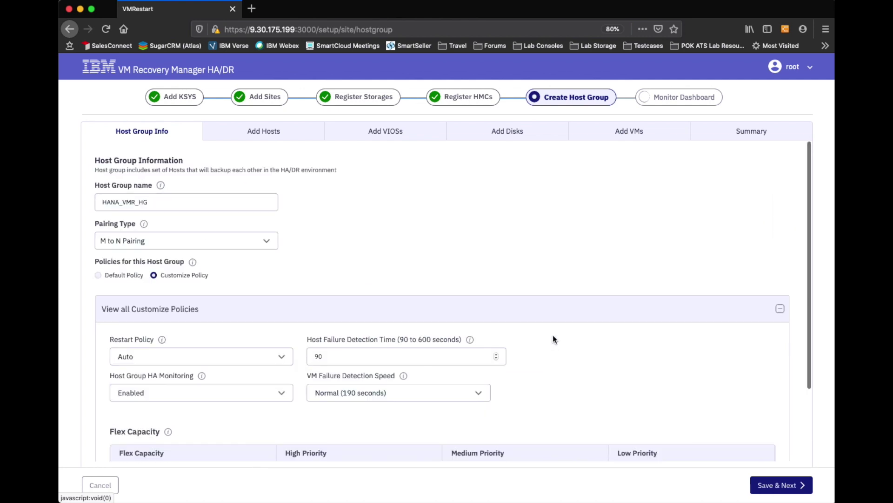
{"action": "left_click", "coordinate": [98, 275]}
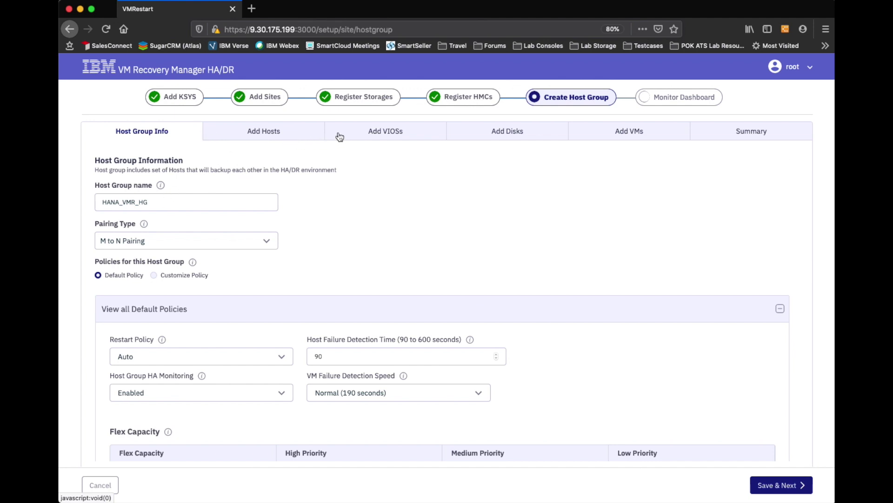
Add primary hosts 8284_22A_218ABDV and 8284_22A_218AB8V and secondary host 8284_22A_218ABCV
{"action": "left_click", "coordinate": [778, 487]}
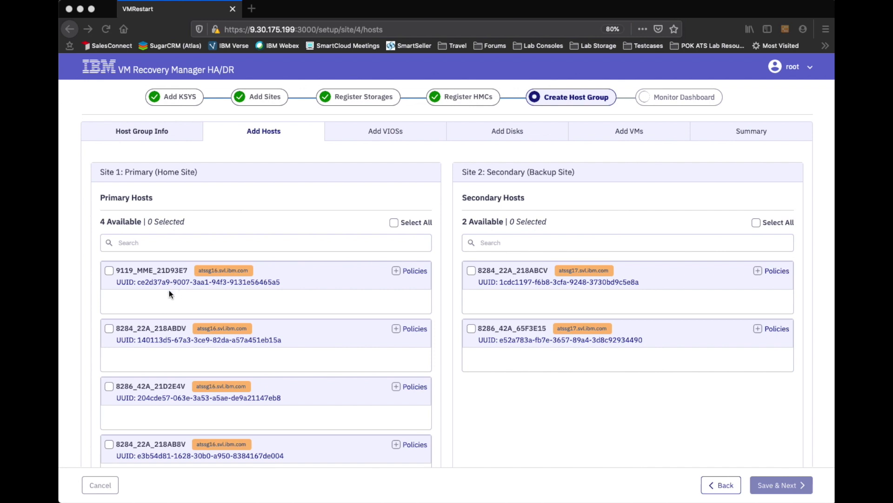
{"action": "left_click", "coordinate": [109, 331]}
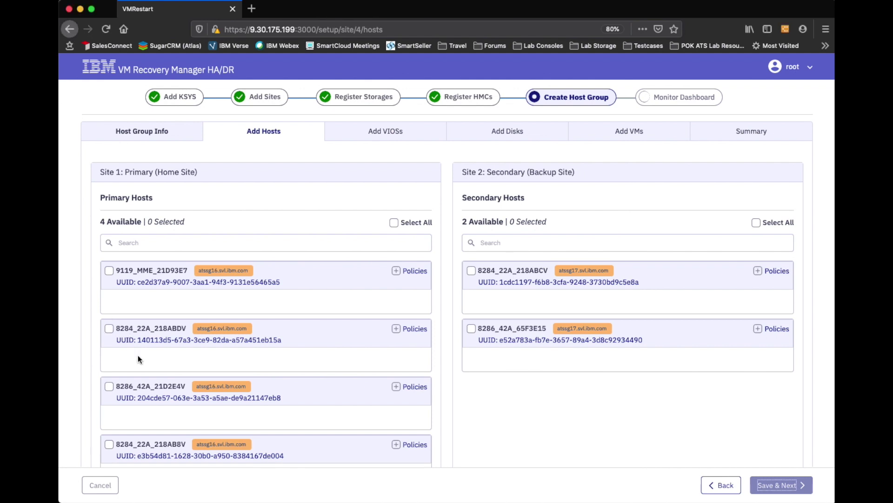
{"action": "left_click", "coordinate": [108, 330]}
{"action": "left_click", "coordinate": [110, 446]}
{"action": "left_click", "coordinate": [472, 272]}
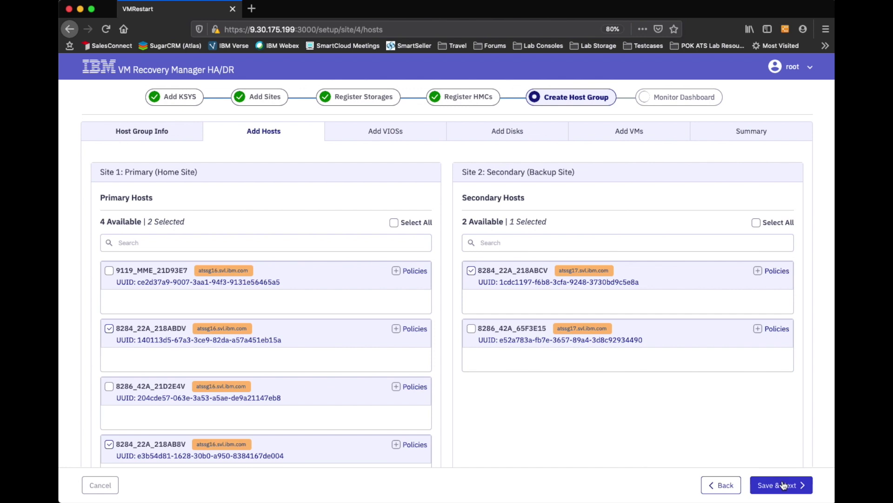
{"action": "left_click", "coordinate": [396, 329]}
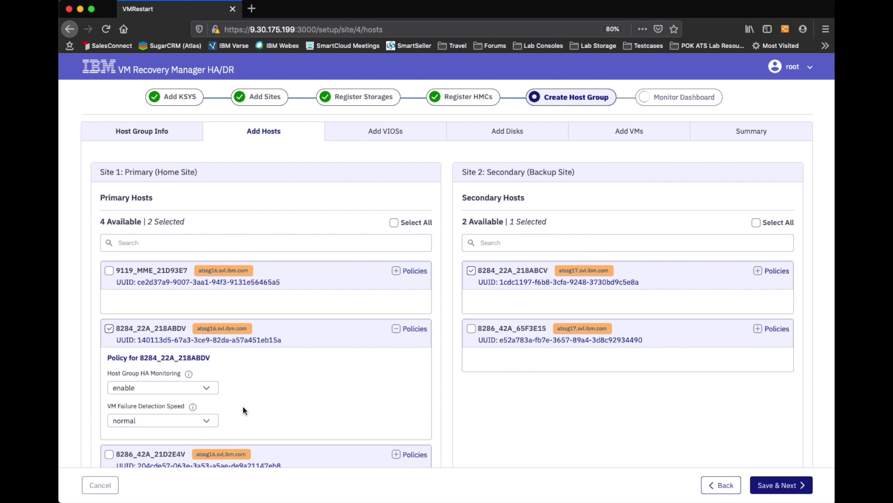
{"action": "left_click", "coordinate": [396, 328]}
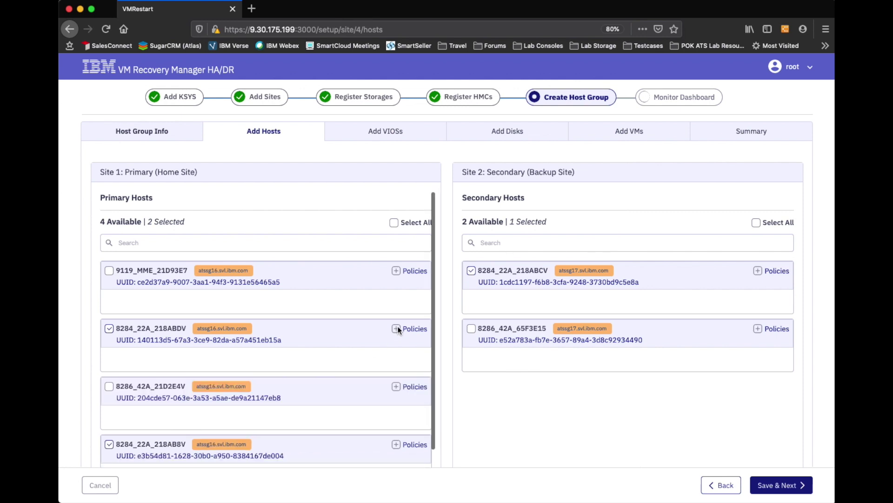
{"action": "left_click", "coordinate": [781, 486]}
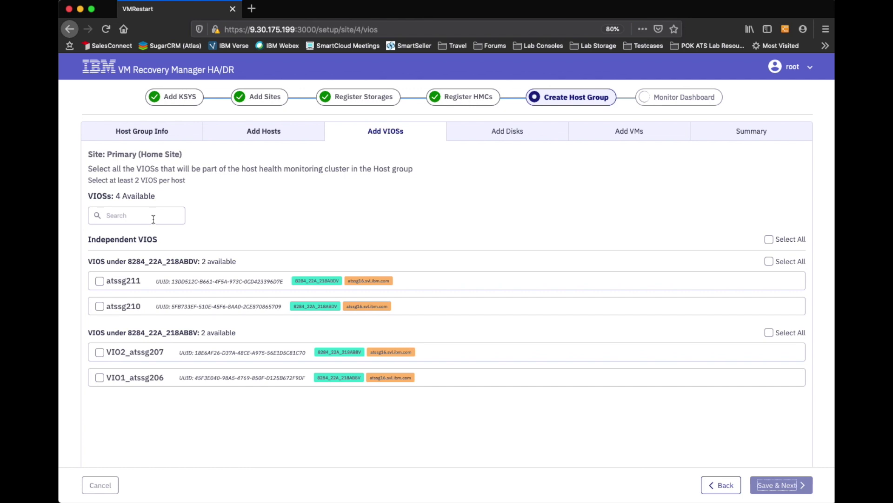
Tick VIOSes atssg211, atssg210, VIO2_atssg207 and VIO1_atssg206 and save the selection
{"action": "left_click", "coordinate": [100, 281]}
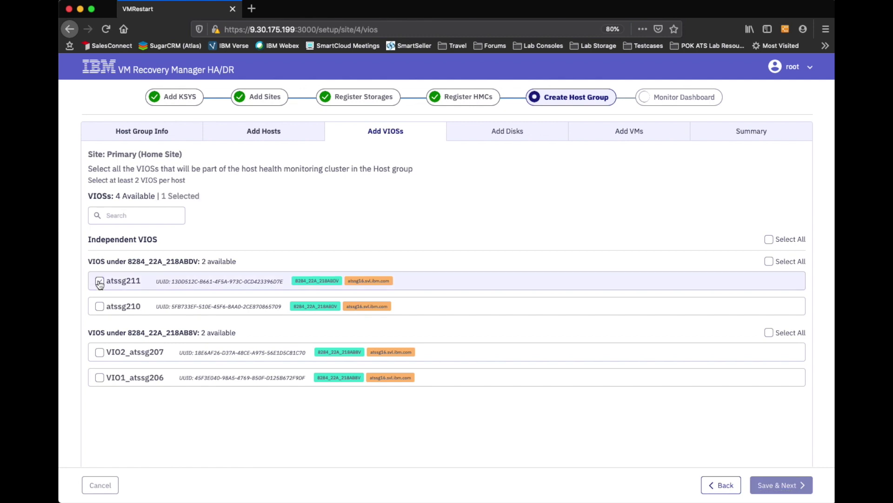
{"action": "left_click", "coordinate": [100, 306]}
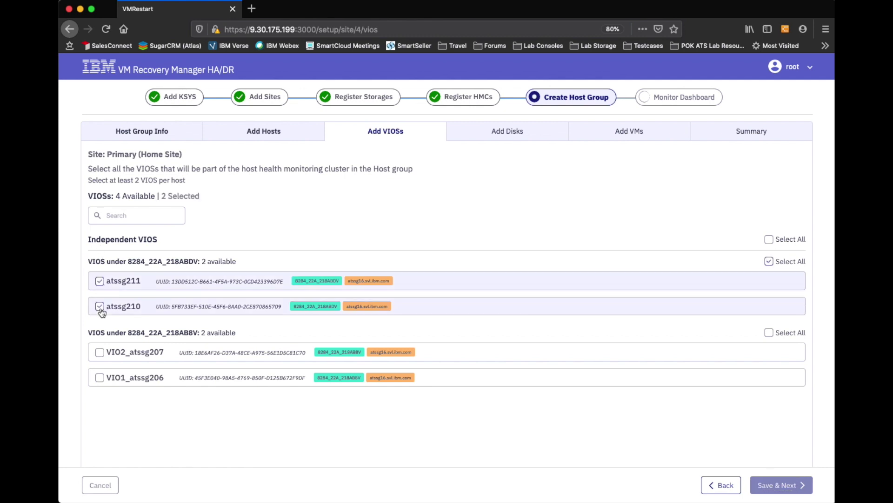
{"action": "left_click", "coordinate": [99, 353]}
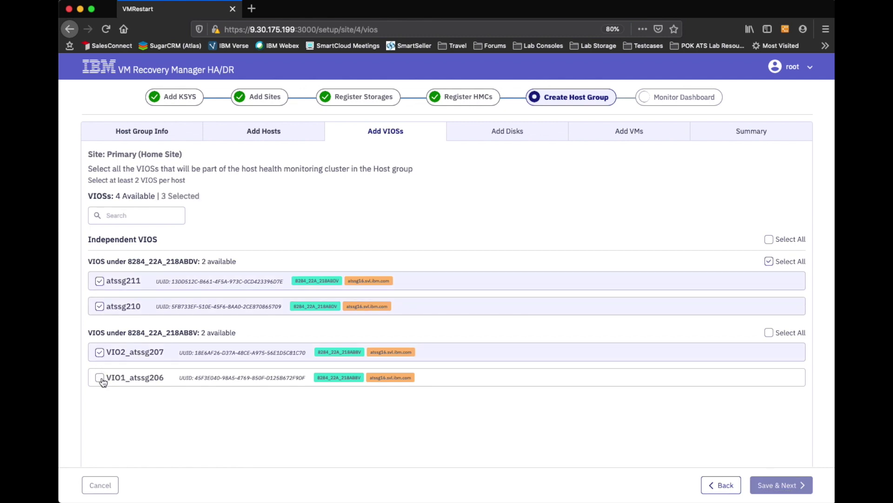
{"action": "left_click", "coordinate": [99, 378]}
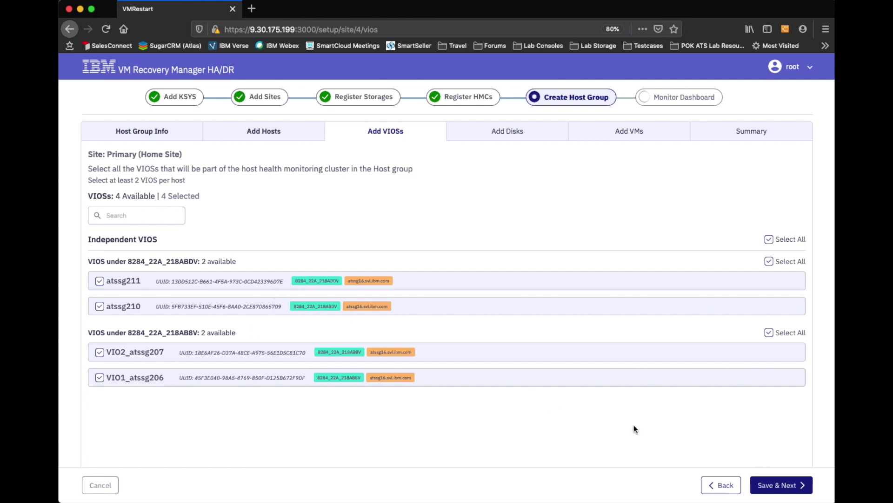
{"action": "left_click", "coordinate": [786, 486]}
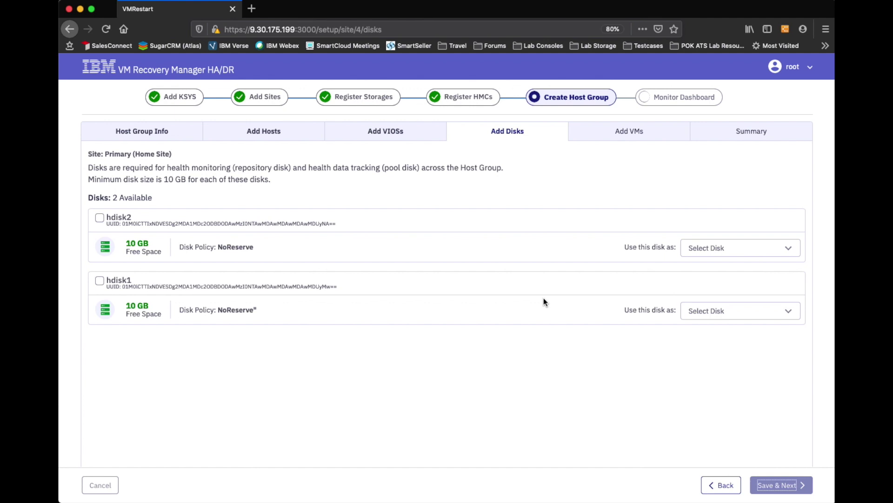
Select hdisk2 as the Repository Disk and hdisk1 as the HA Pool Disk
{"action": "left_click", "coordinate": [101, 219]}
{"action": "left_click", "coordinate": [100, 282]}
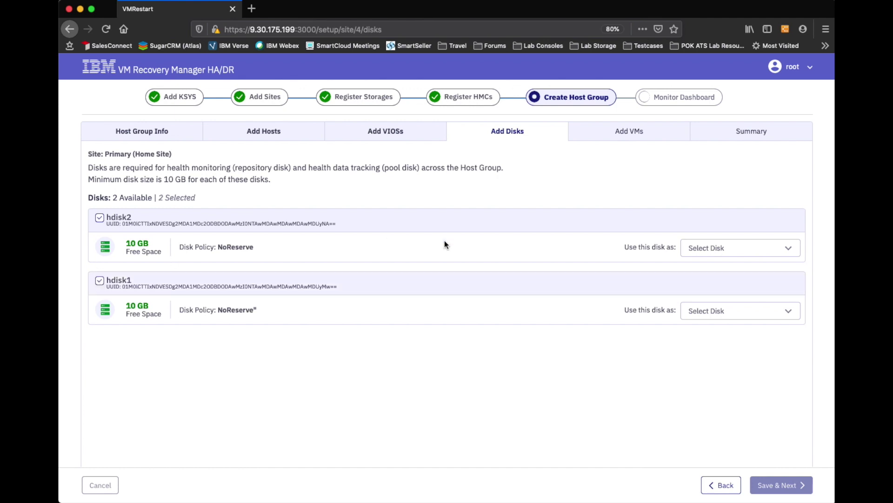
{"action": "left_click", "coordinate": [792, 252]}
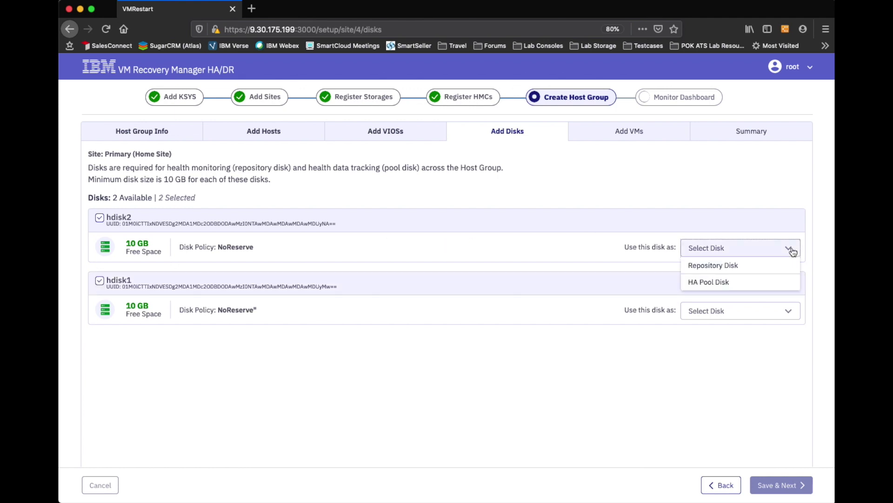
{"action": "left_click", "coordinate": [751, 269]}
{"action": "left_click", "coordinate": [788, 312]}
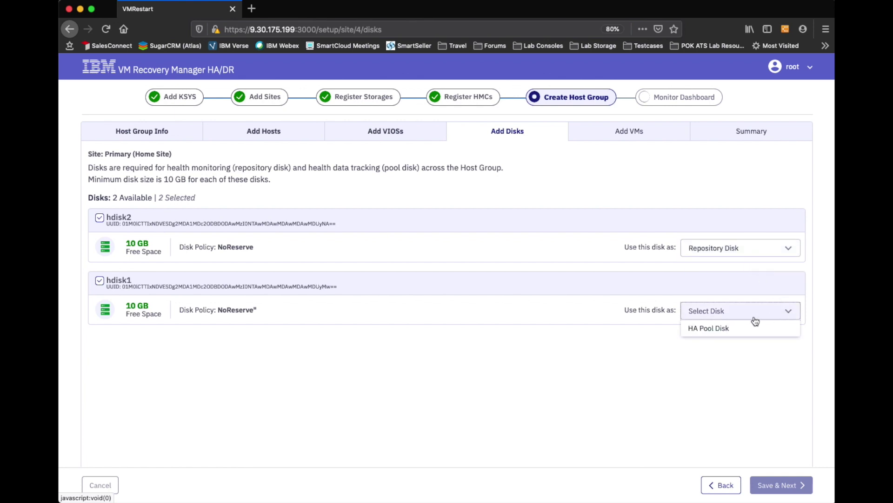
{"action": "left_click", "coordinate": [725, 329]}
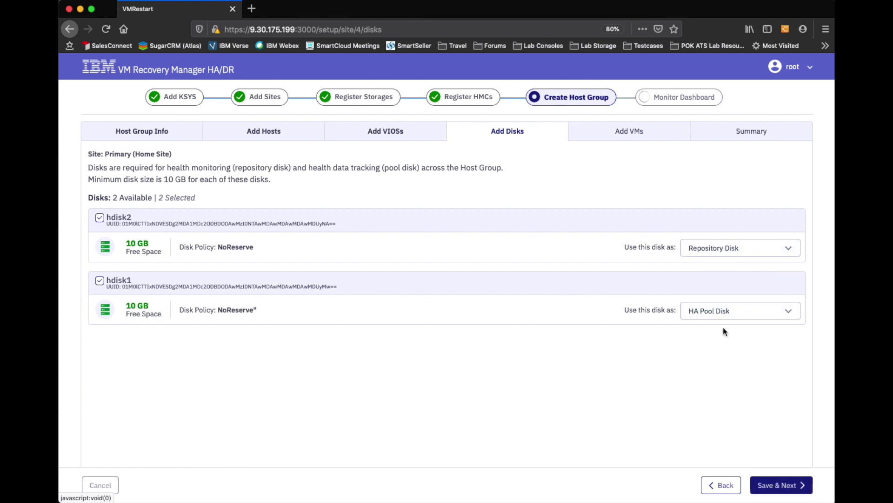
{"action": "left_click", "coordinate": [784, 486]}
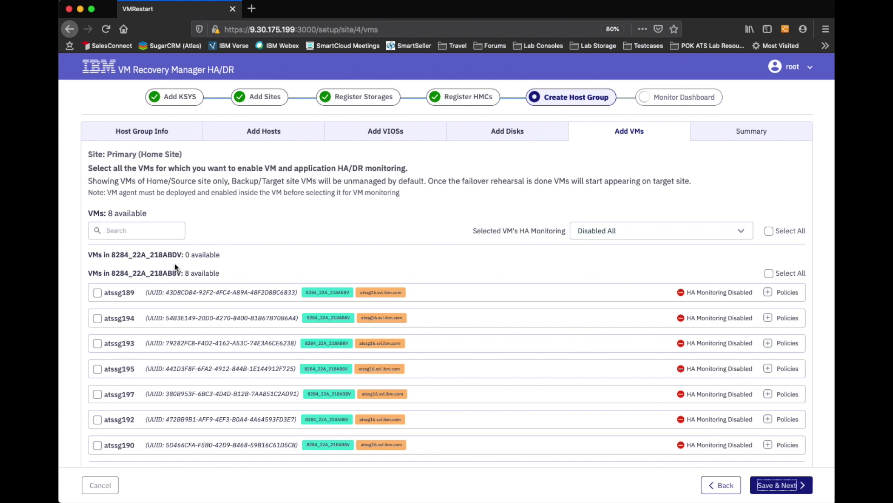
Select all VMs except atssg189 for monitoring, checking atssg194's policies before saving
{"action": "scroll", "coordinate": [175, 263], "scroll_direction": "down", "scroll_amount": 1}
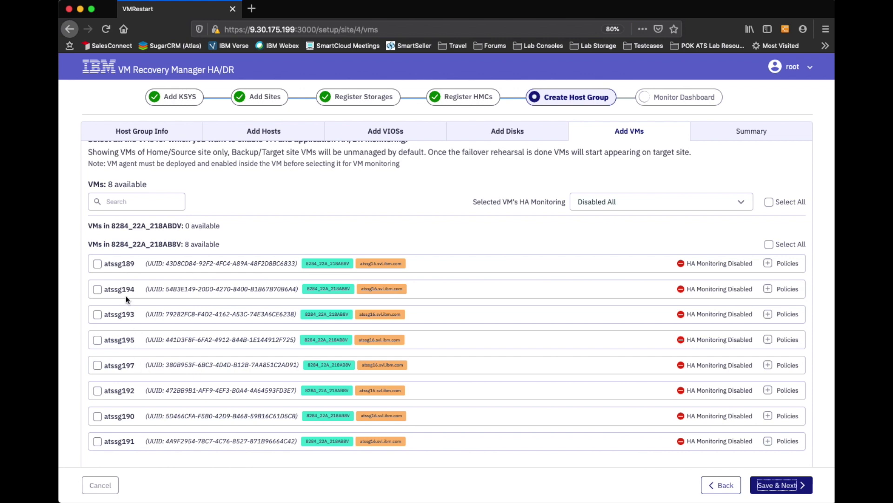
{"action": "scroll", "coordinate": [199, 246], "scroll_direction": "up", "scroll_amount": 1}
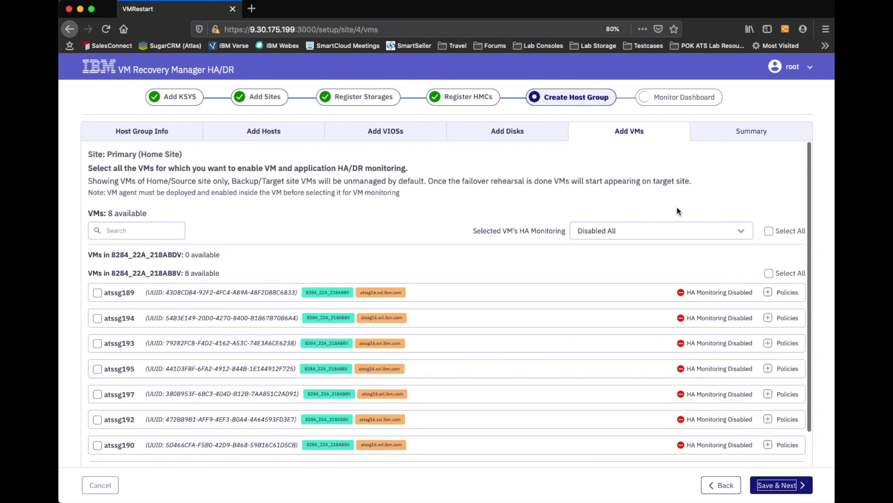
{"action": "left_click", "coordinate": [769, 231]}
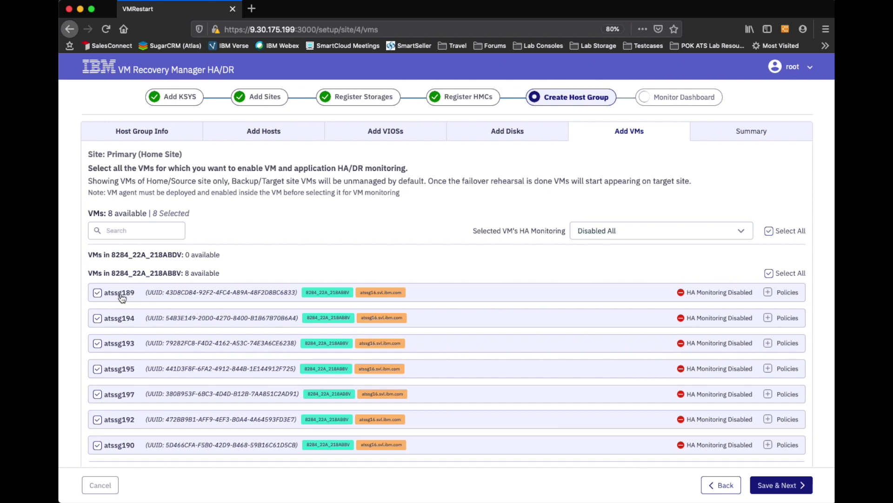
{"action": "left_click", "coordinate": [97, 292]}
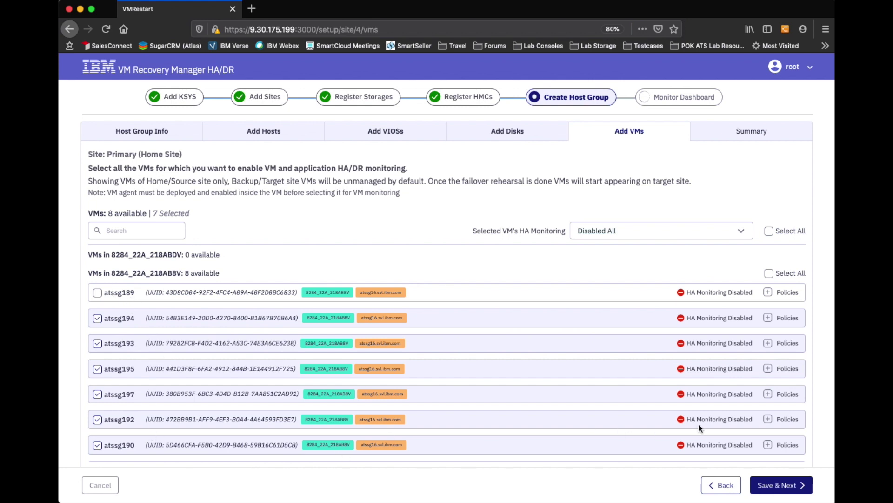
{"action": "left_click", "coordinate": [767, 295]}
{"action": "left_click", "coordinate": [768, 317]}
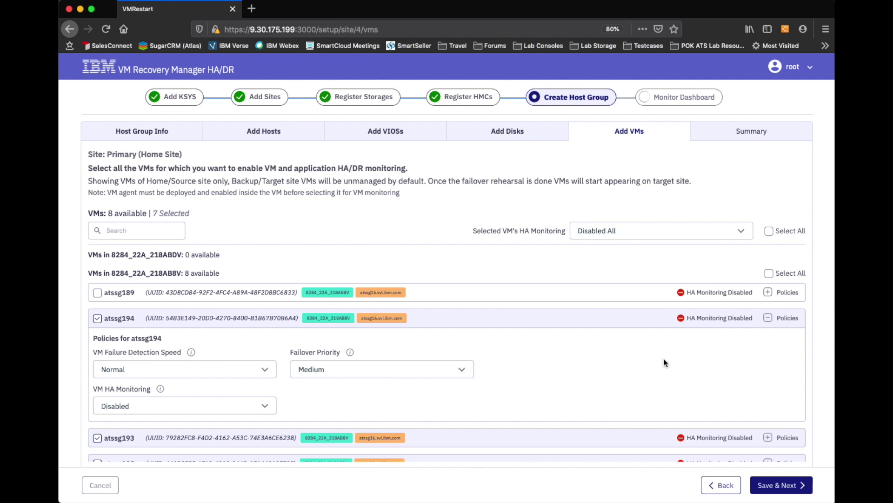
{"action": "left_click", "coordinate": [768, 317]}
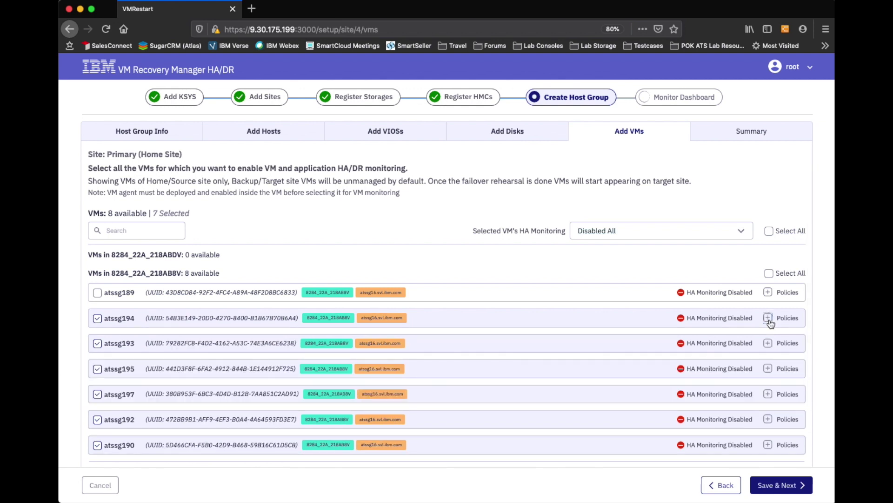
{"action": "left_click", "coordinate": [783, 492]}
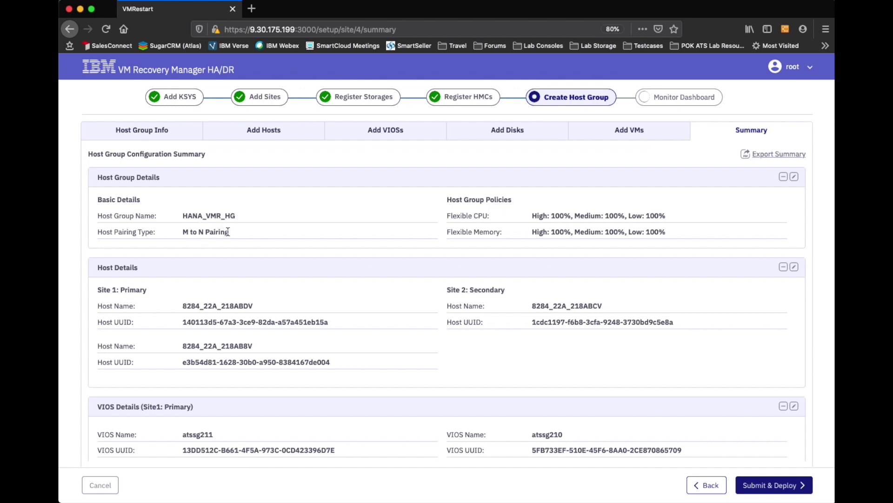
Review the HANA_VMR_HG configuration summary and submit it for deployment
{"action": "scroll", "coordinate": [479, 280], "scroll_direction": "down", "scroll_amount": 1}
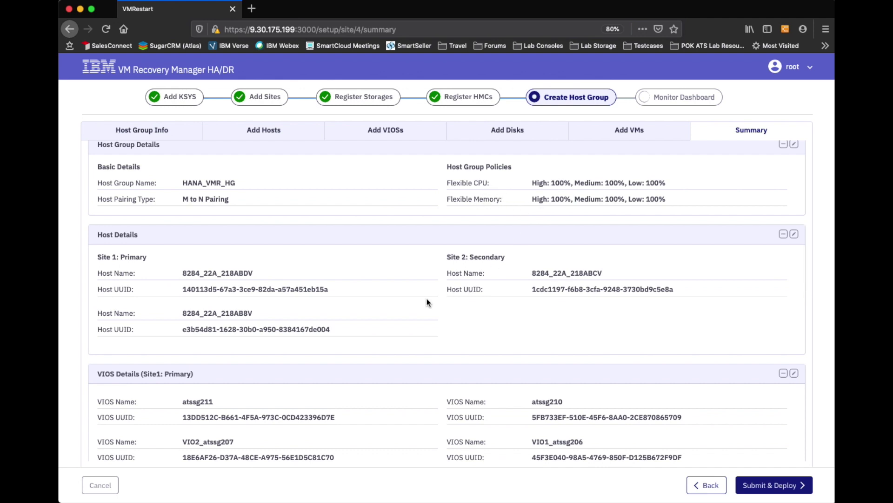
{"action": "scroll", "coordinate": [415, 321], "scroll_direction": "down", "scroll_amount": 5}
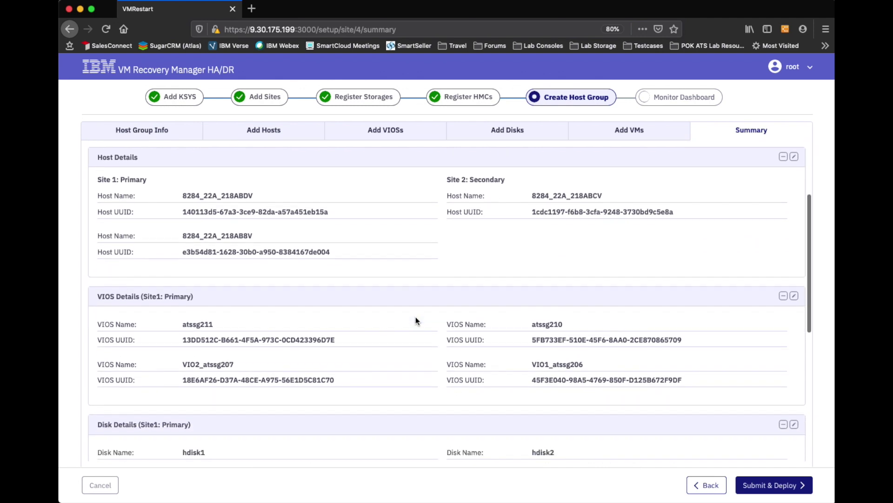
{"action": "scroll", "coordinate": [415, 320], "scroll_direction": "down", "scroll_amount": 4}
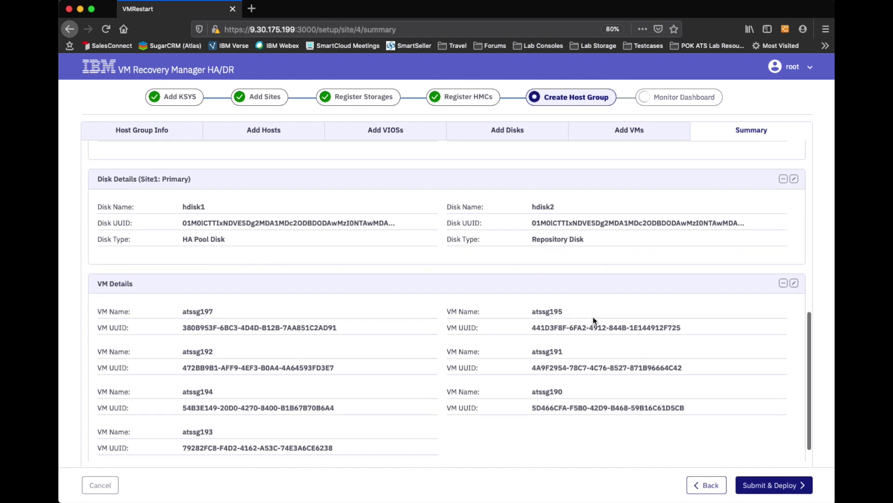
{"action": "scroll", "coordinate": [593, 319], "scroll_direction": "down", "scroll_amount": 1}
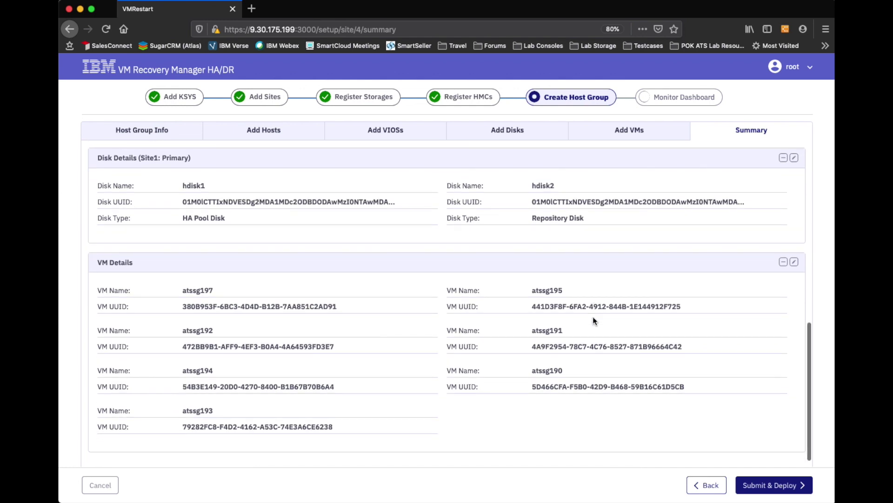
{"action": "left_click", "coordinate": [780, 486]}
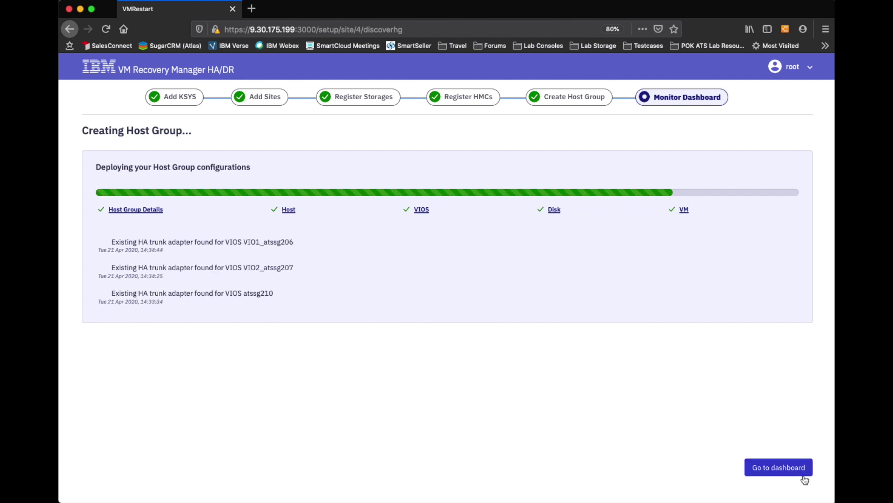
{"action": "left_click", "coordinate": [786, 469]}
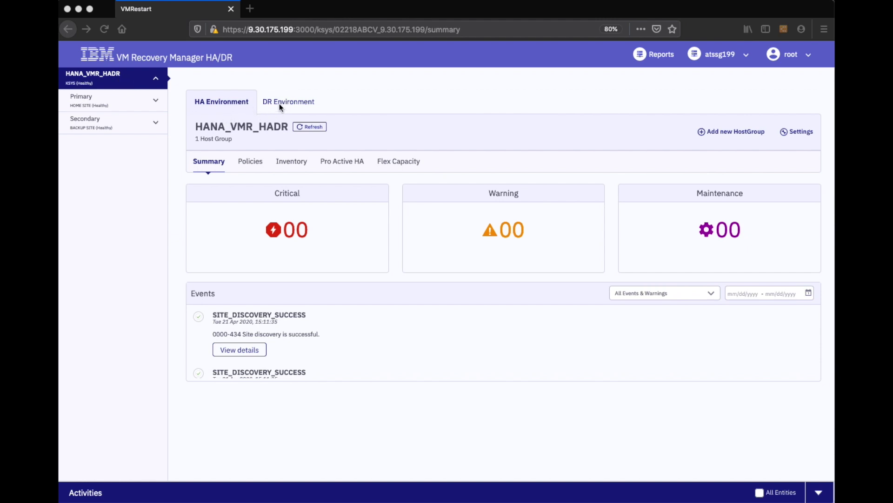
Show the Primary site summary under the DR Environment view
{"action": "left_click", "coordinate": [291, 104]}
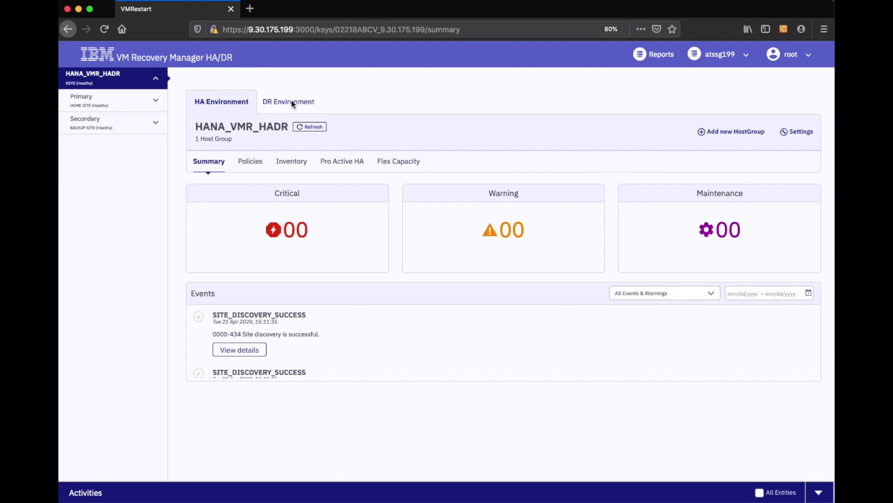
{"action": "left_click", "coordinate": [286, 103]}
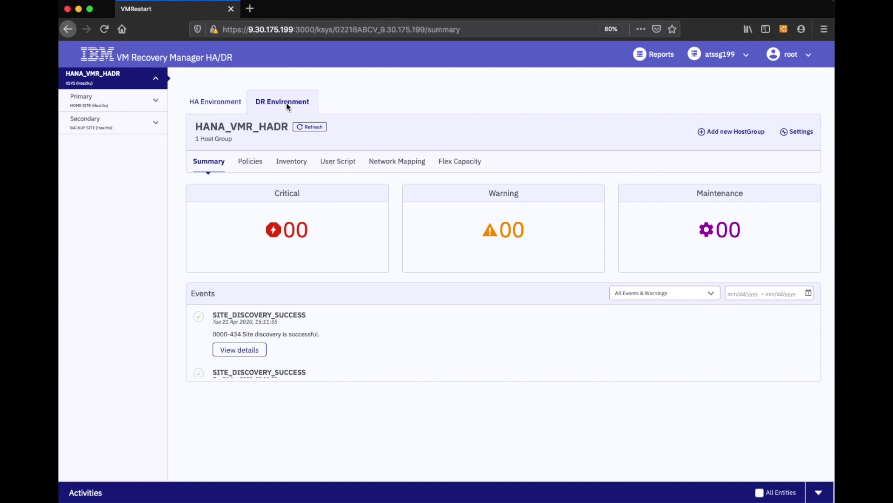
{"action": "left_click", "coordinate": [157, 103]}
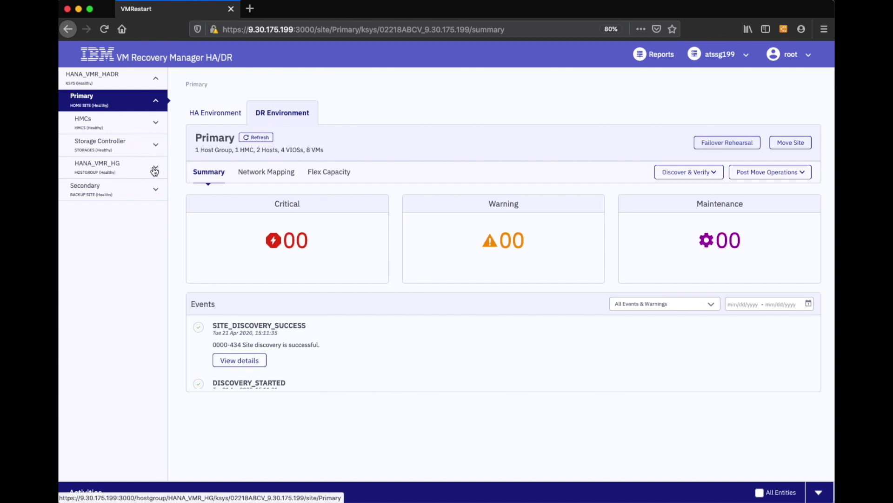
Open HANA_VMR_HG's first host and its managed VMs, searching '190' then clearing it
{"action": "left_click", "coordinate": [118, 172]}
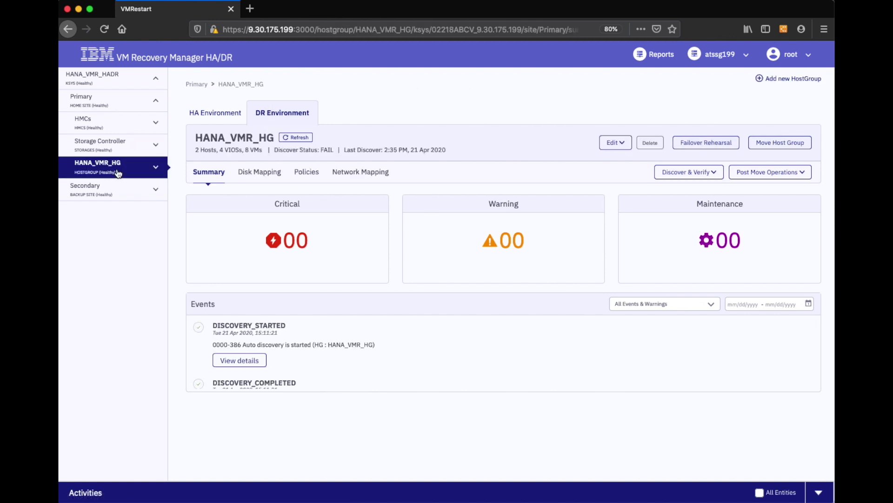
{"action": "left_click", "coordinate": [157, 168]}
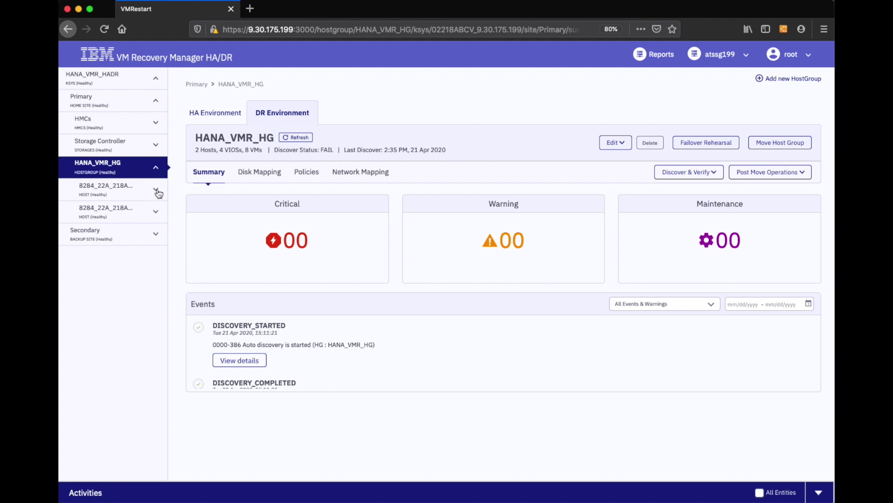
{"action": "left_click", "coordinate": [158, 192]}
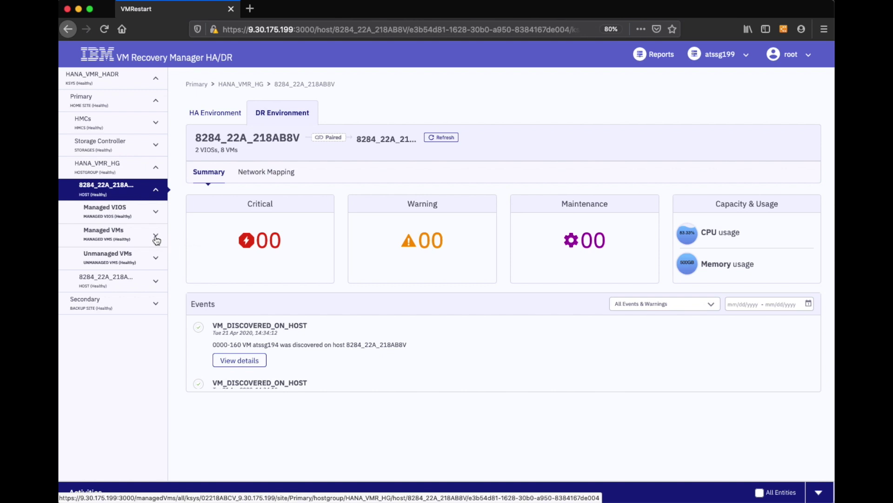
{"action": "left_click", "coordinate": [158, 238]}
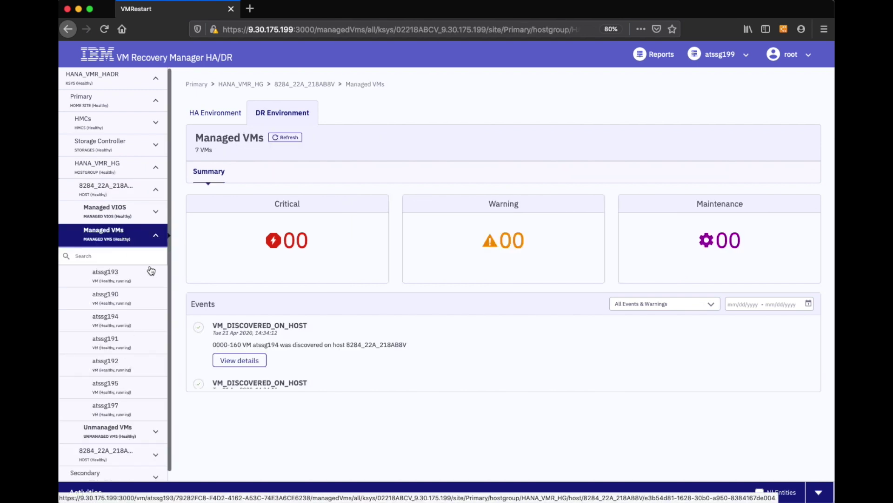
{"action": "left_click", "coordinate": [102, 257]}
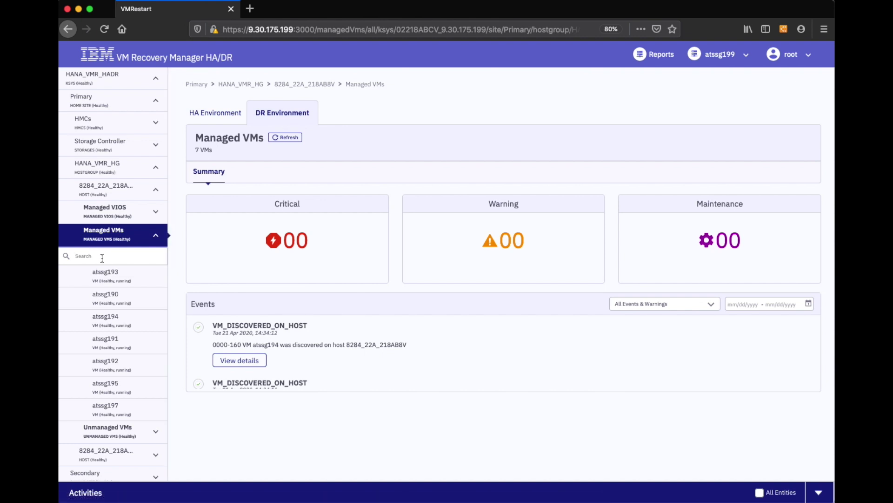
{"action": "type", "text": "190"}
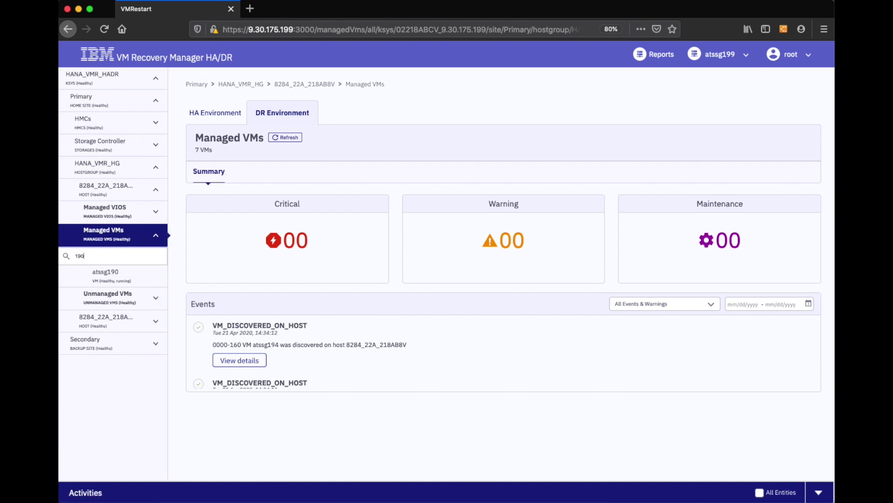
{"action": "key", "text": "BackSpace"}
{"action": "key", "text": "BackSpace"}
{"action": "key", "text": "BackSpace"}
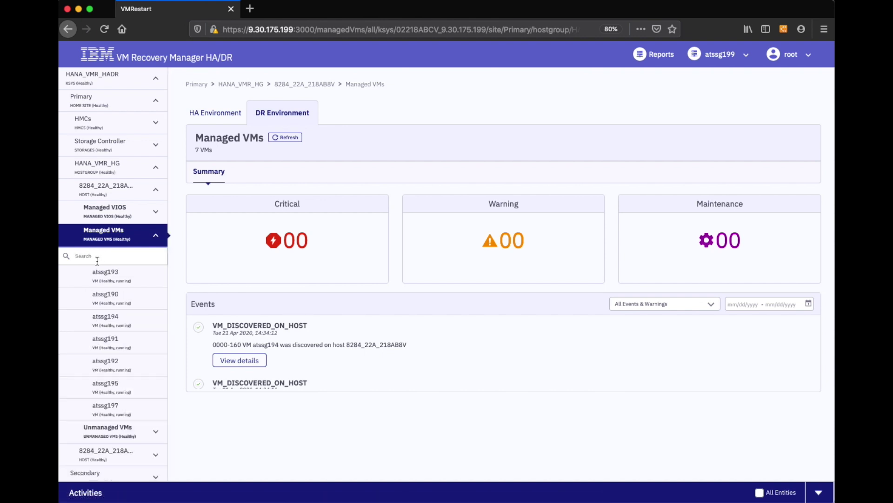
{"action": "left_click", "coordinate": [156, 235]}
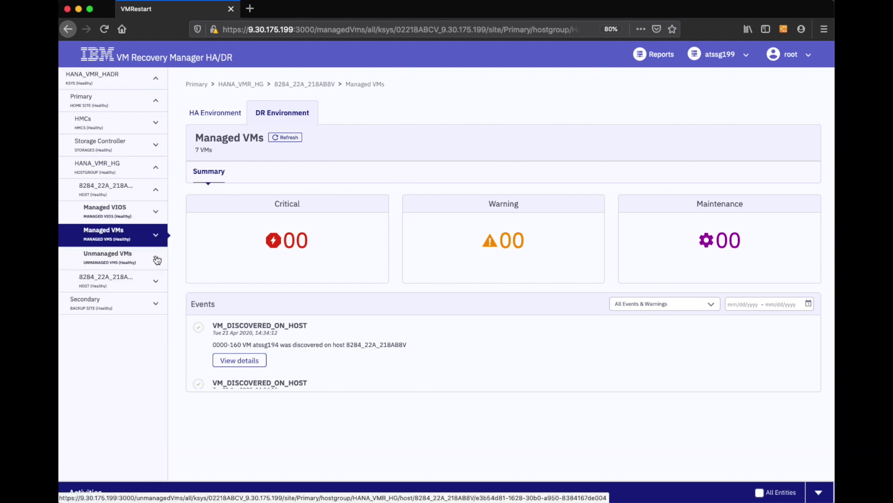
List the unmanaged VM atssg189, then return to host 8284_22A_218AB8V's summary
{"action": "left_click", "coordinate": [157, 258]}
{"action": "left_click", "coordinate": [156, 258]}
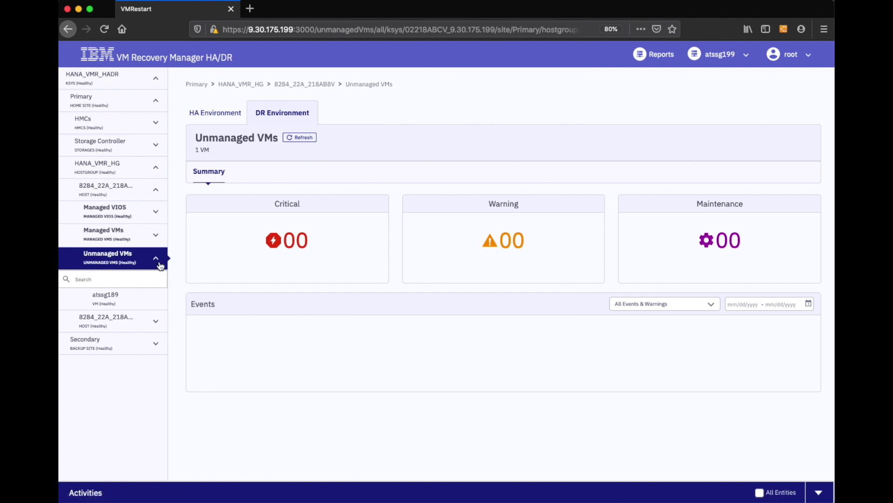
{"action": "left_click", "coordinate": [119, 188]}
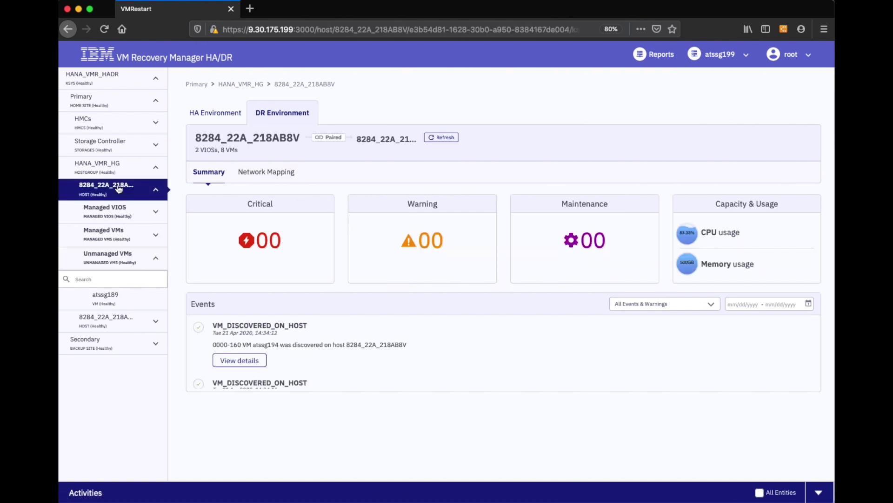
{"action": "left_click", "coordinate": [214, 116]}
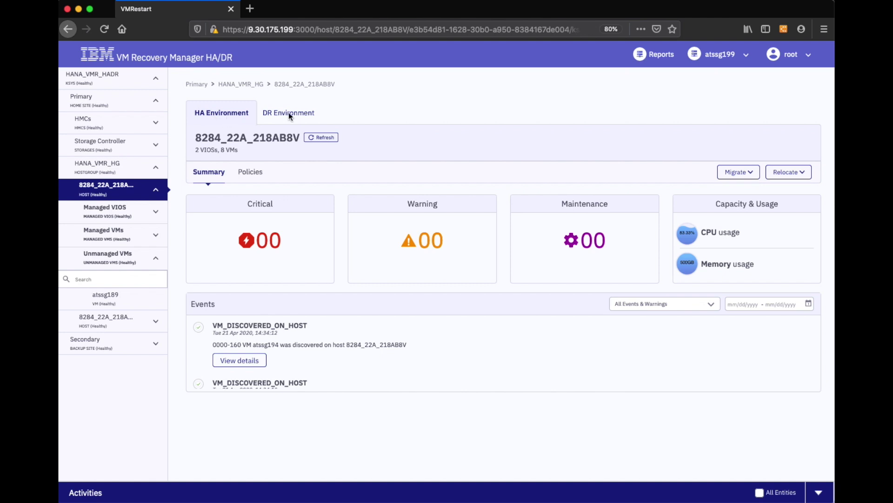
Check the host's Migrate options, then open VM atssg190 from the Managed VMs list
{"action": "left_click", "coordinate": [755, 175]}
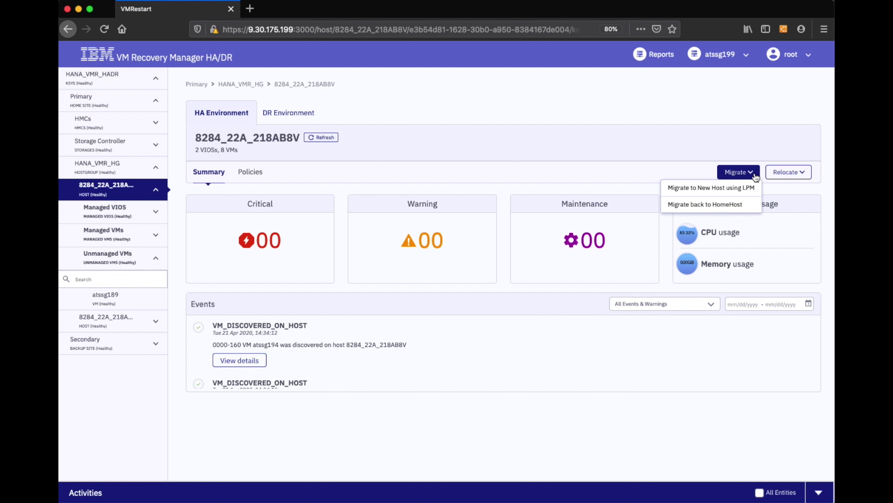
{"action": "left_click", "coordinate": [157, 237]}
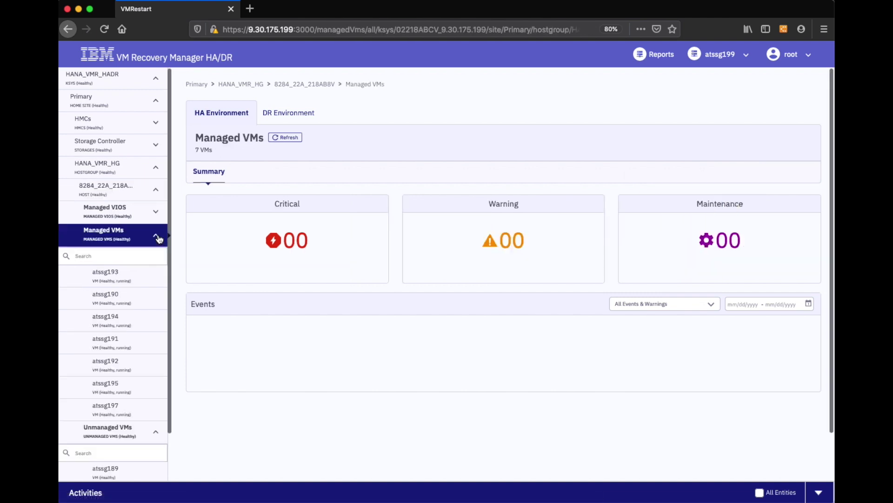
{"action": "left_click", "coordinate": [123, 302]}
Display atssg190's policies (Medium priority, home host 8284_22A_218AB8V) and its HA monitoring choices
{"action": "scroll", "coordinate": [121, 303], "scroll_direction": "down", "scroll_amount": 1}
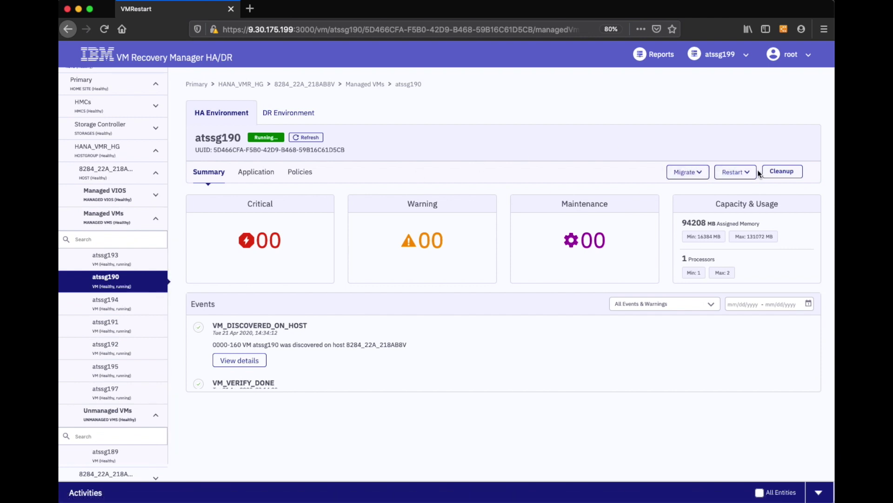
{"action": "left_click", "coordinate": [738, 173]}
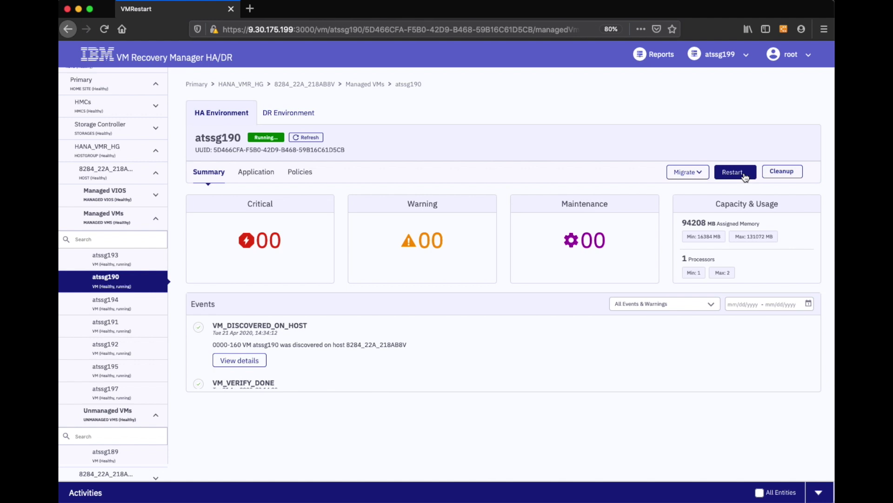
{"action": "left_click", "coordinate": [302, 173]}
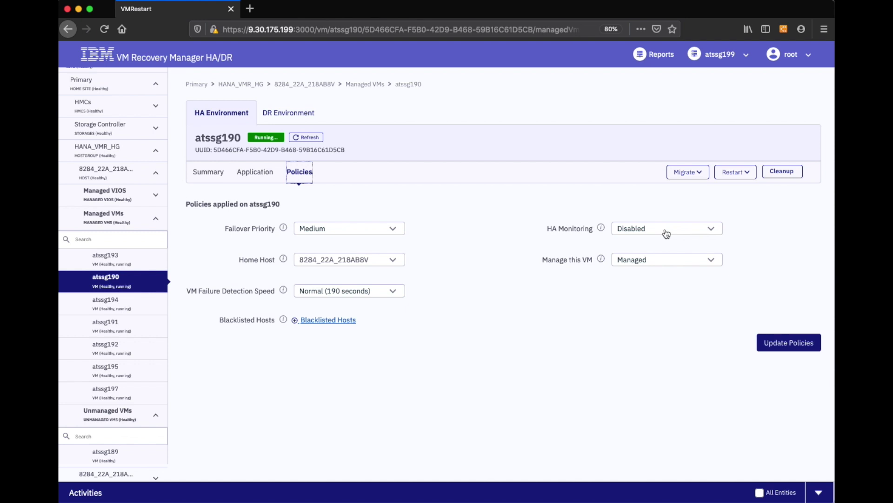
{"action": "left_click", "coordinate": [709, 231]}
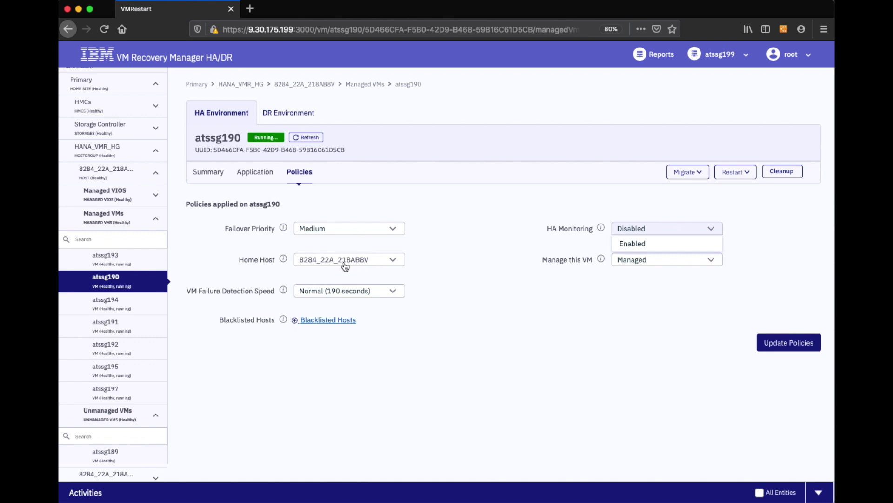
{"action": "left_click", "coordinate": [393, 261]}
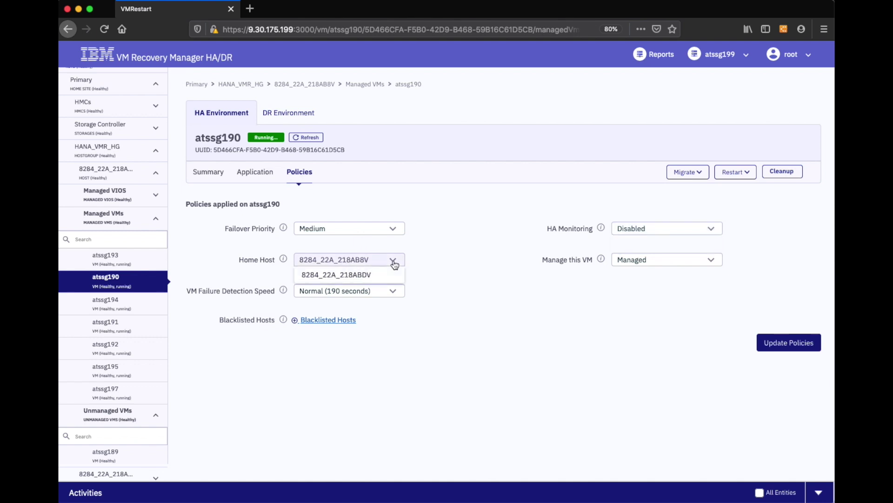
{"action": "left_click", "coordinate": [439, 263]}
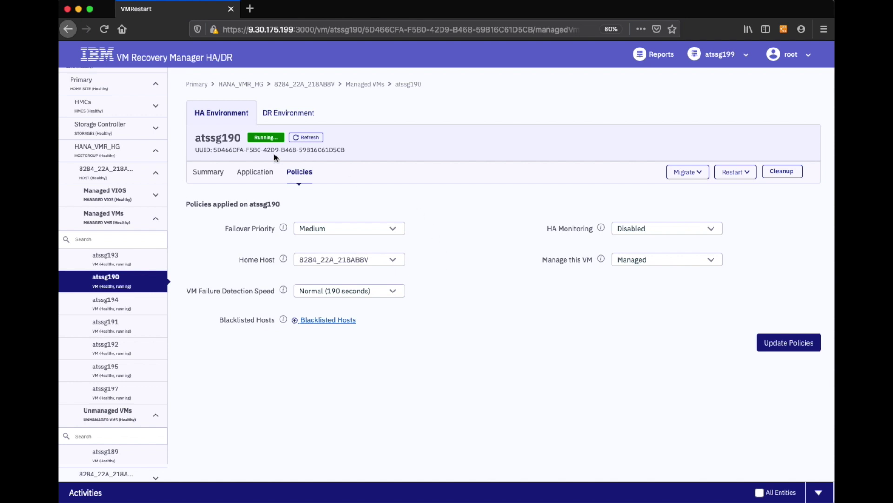
Show atssg190's Application view, which reports 00 applications running
{"action": "left_click", "coordinate": [256, 172]}
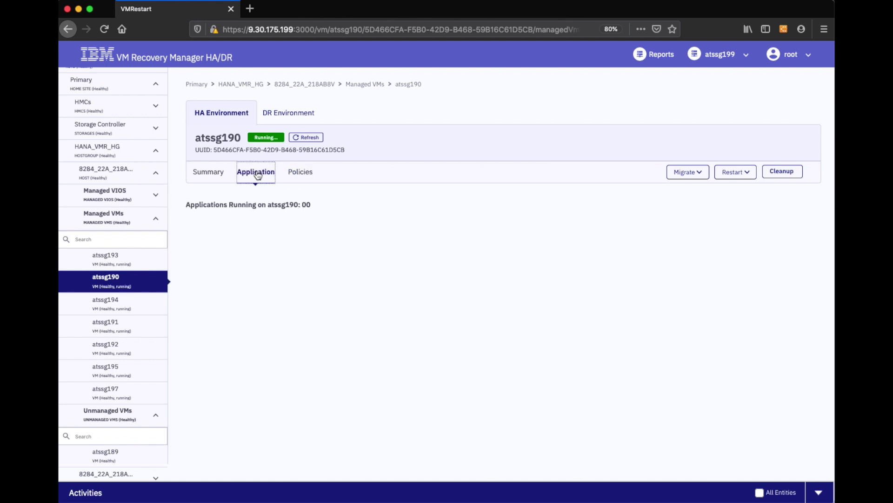